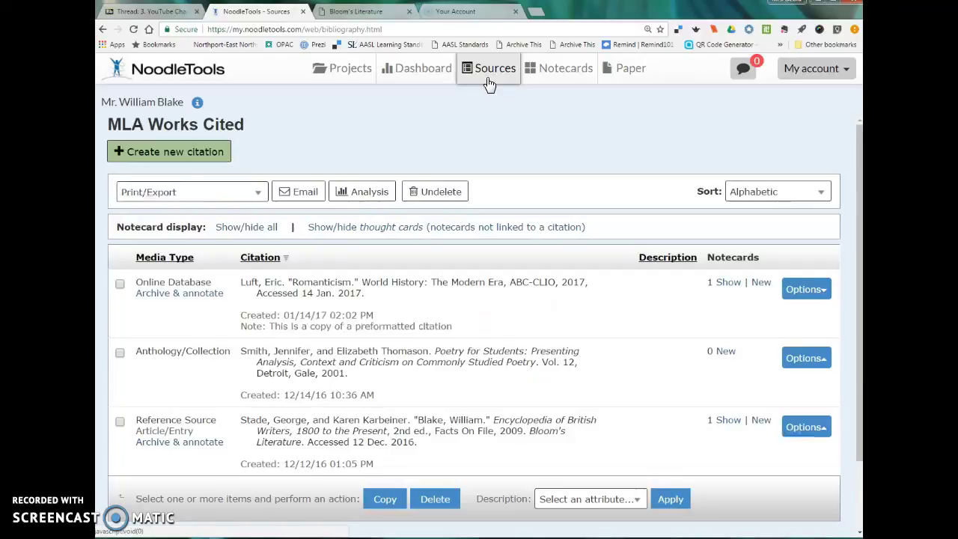
Step: Open the project's notecards and preview the "Historical Context: Romanticism" card
key("ctrl+plus")
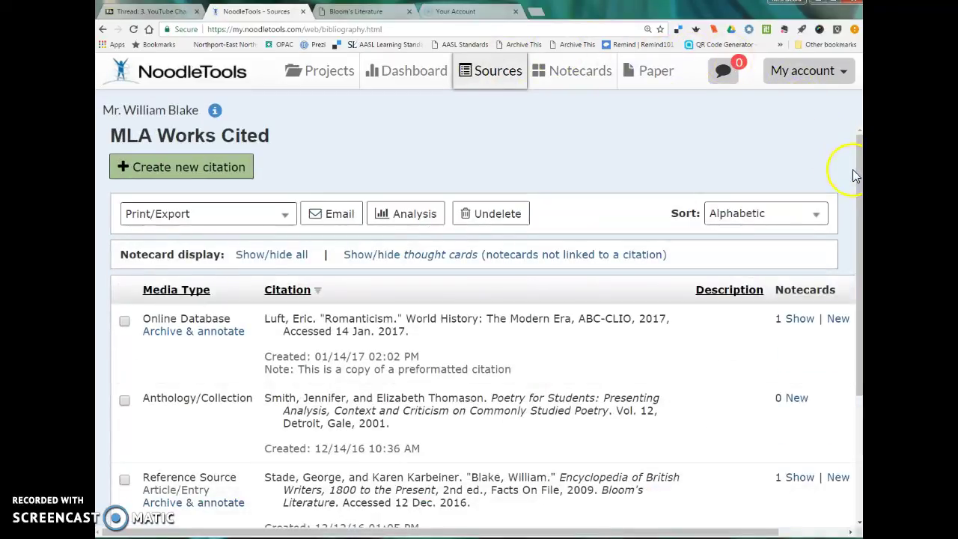
left_click_drag(858, 171, 859, 209)
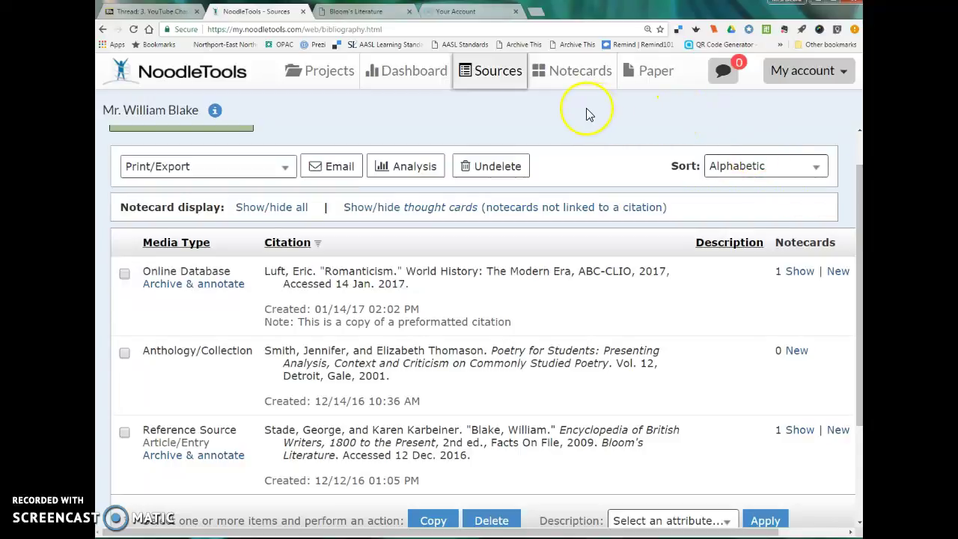
left_click(575, 79)
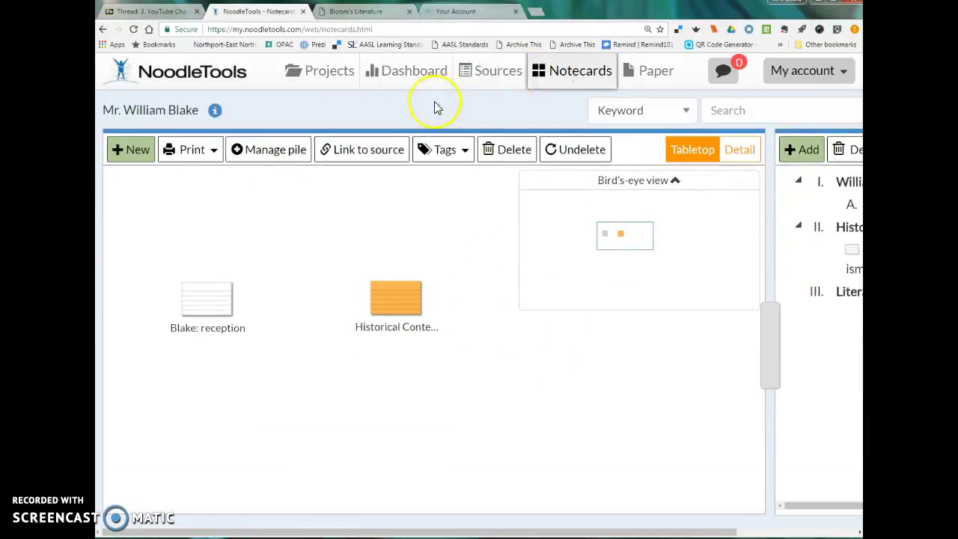
mouse_move(399, 295)
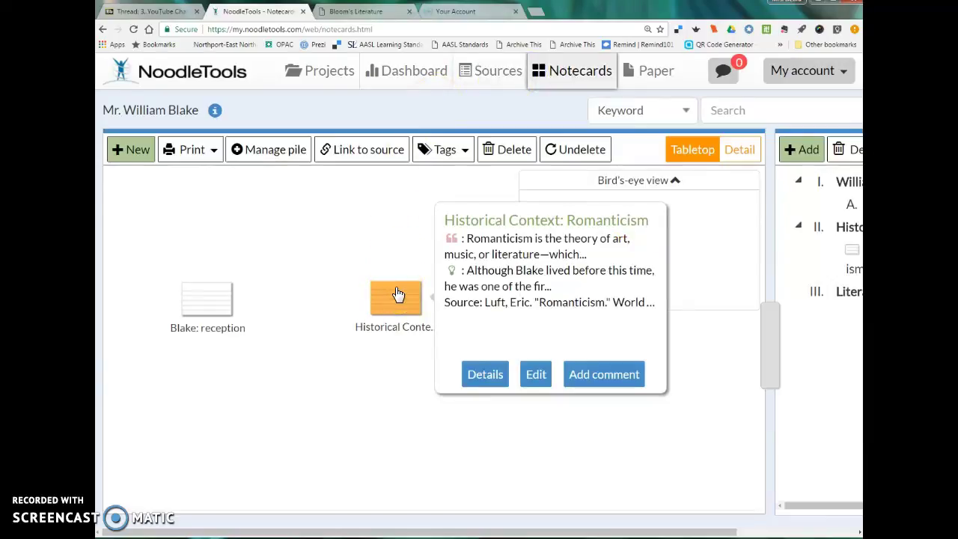
Step: Move the "Blake: reception" notecard on the tabletop slightly closer to the Historical Context card
key("ctrl+minus")
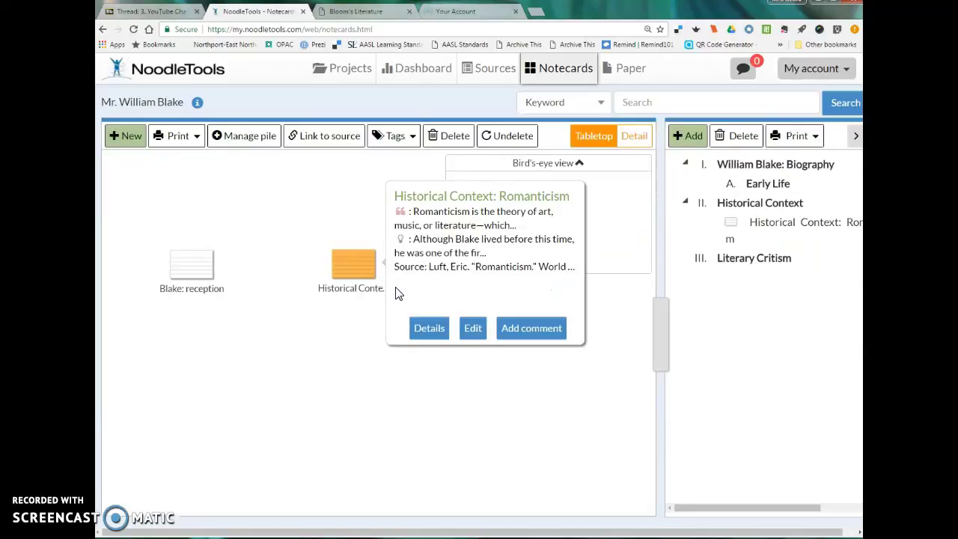
left_click(375, 292)
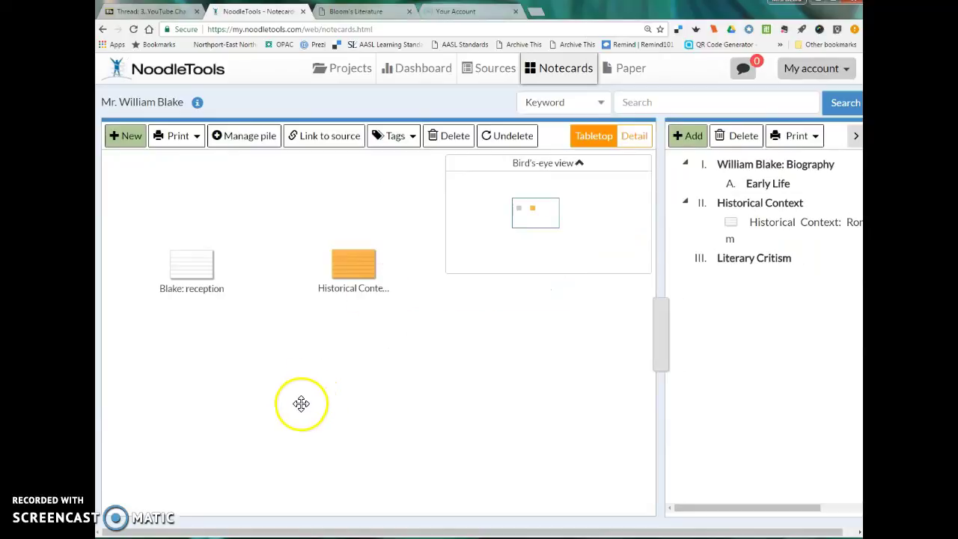
left_click(212, 297)
left_click_drag(212, 297, 214, 278)
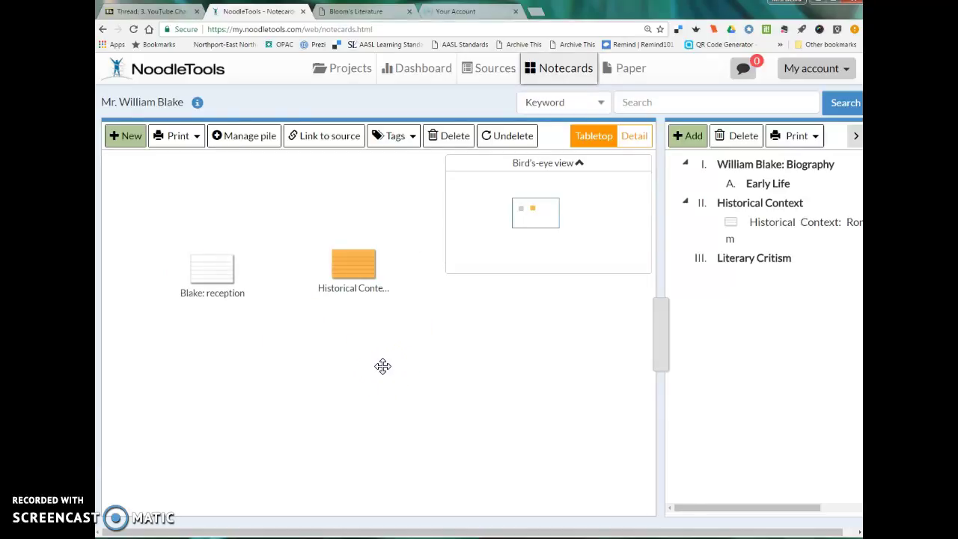
Step: Create a new notecard titled "Blake: early life"
left_click_drag(380, 360, 126, 141)
left_click(126, 141)
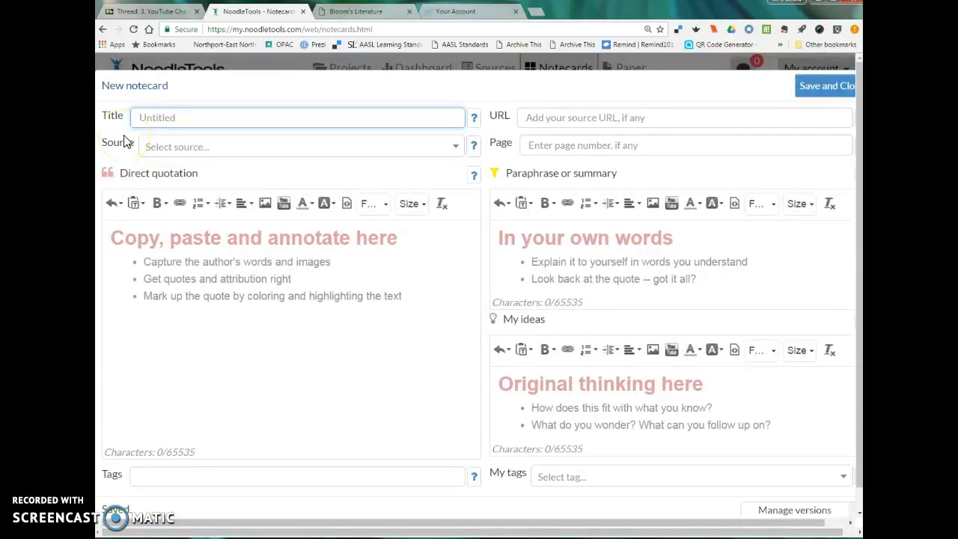
key("ctrl+minus")
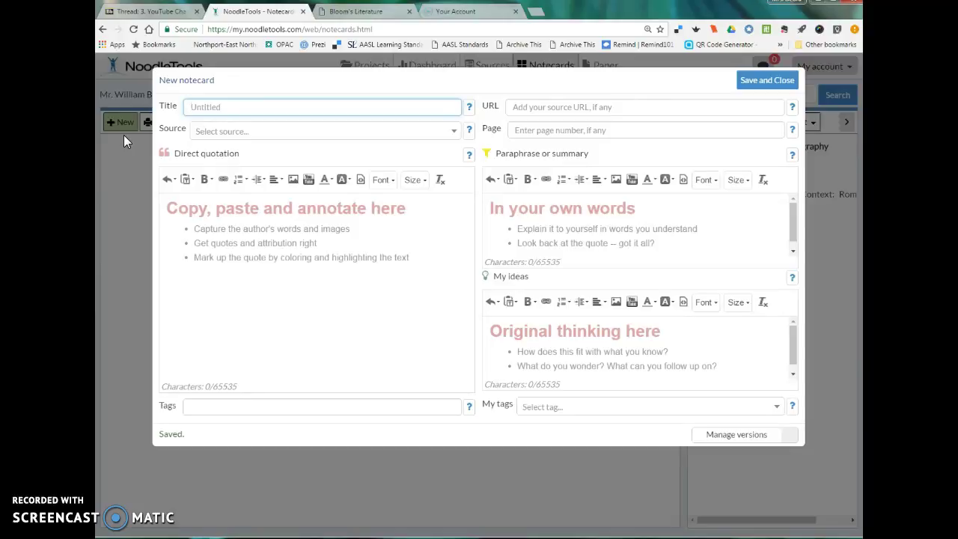
type("B")
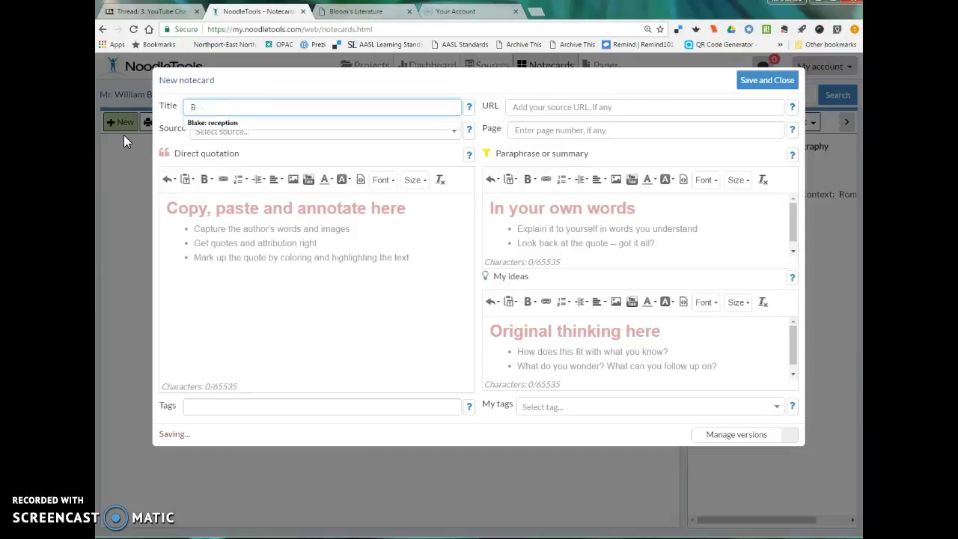
type("lake: ear")
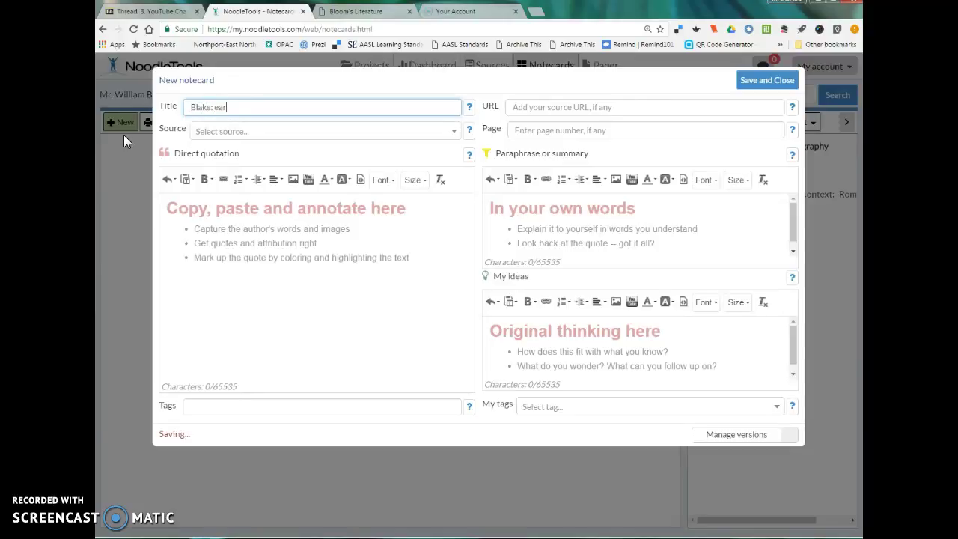
type("ly life")
Step: Set the notecard's source to the "Blake, William" encyclopedia citation
left_click(250, 134)
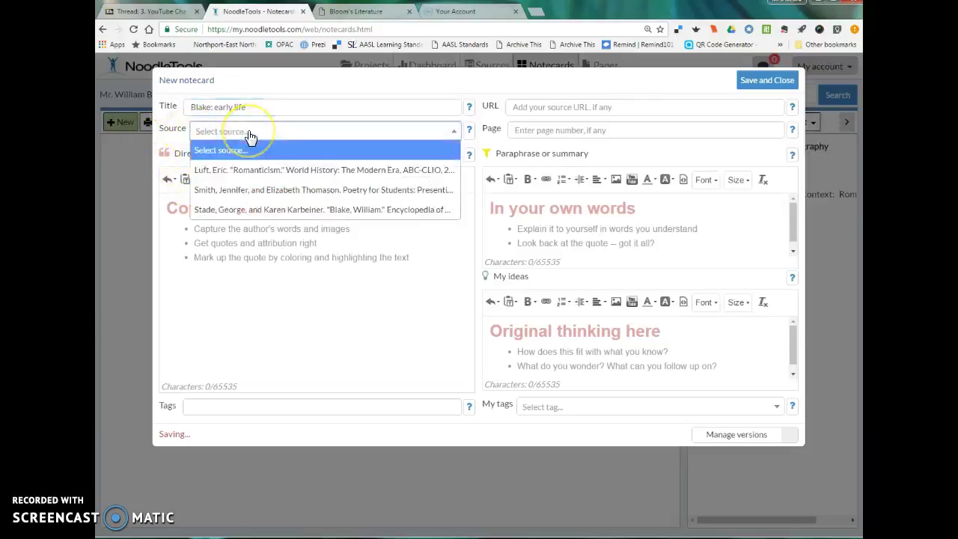
left_click_drag(250, 146, 256, 194)
left_click(257, 209)
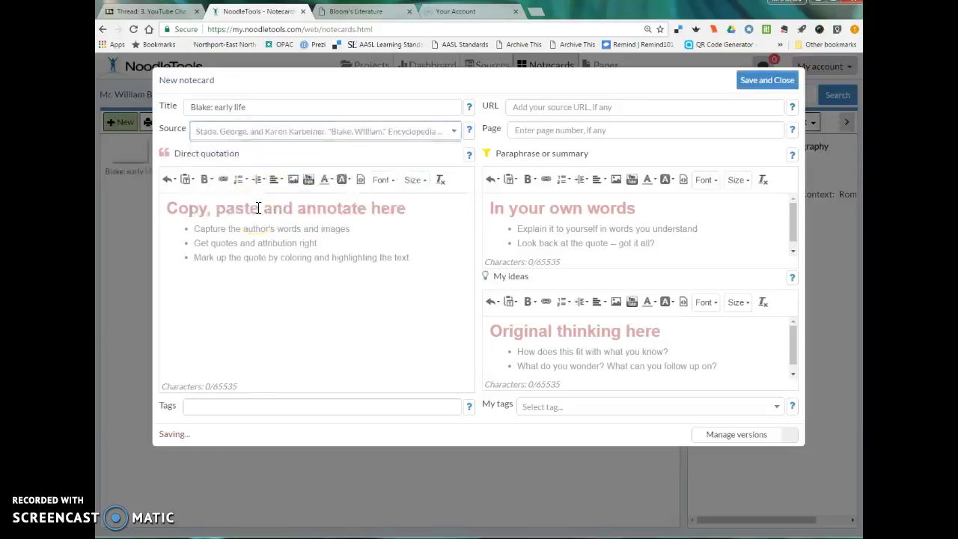
Step: Copy the passage from "At a very young age" through "could not be finished" in the Bloom's Literature article into the notecard's direct quotation
left_click(216, 267)
left_click(352, 13)
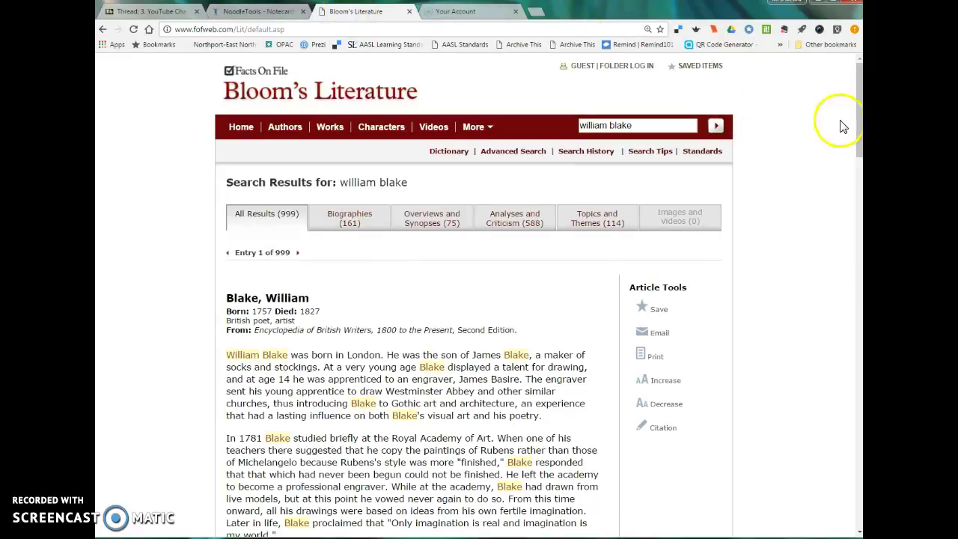
left_click_drag(860, 135, 859, 179)
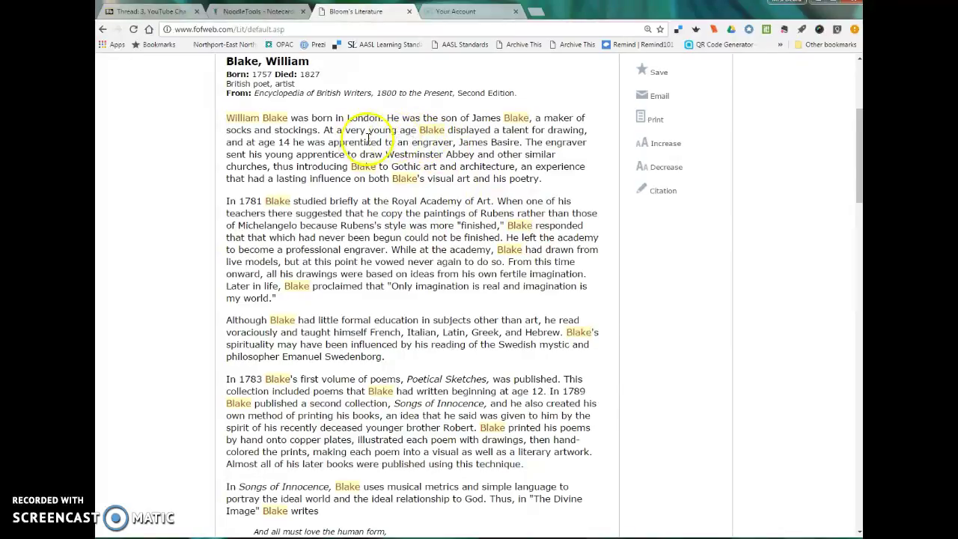
left_click_drag(324, 130, 508, 238)
key("ctrl+c")
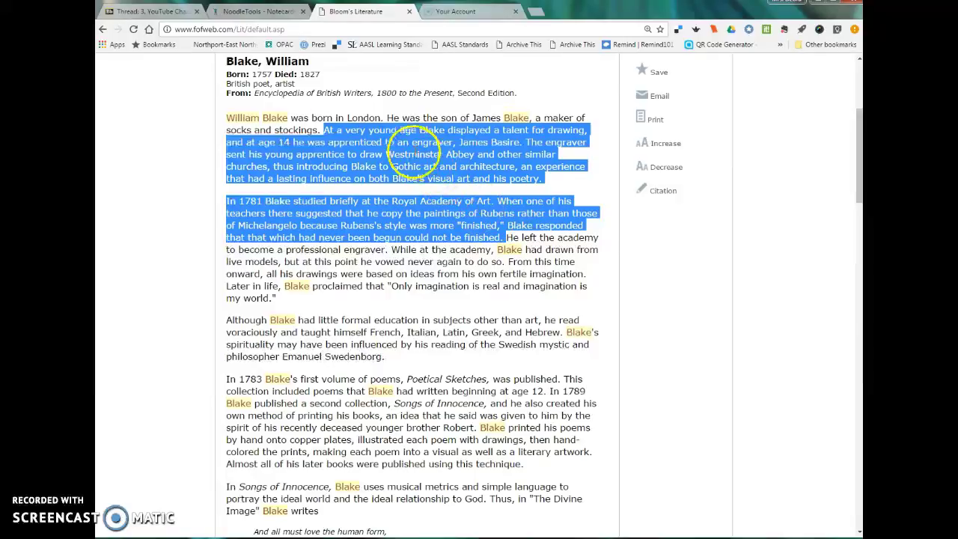
left_click(255, 11)
left_click(210, 218)
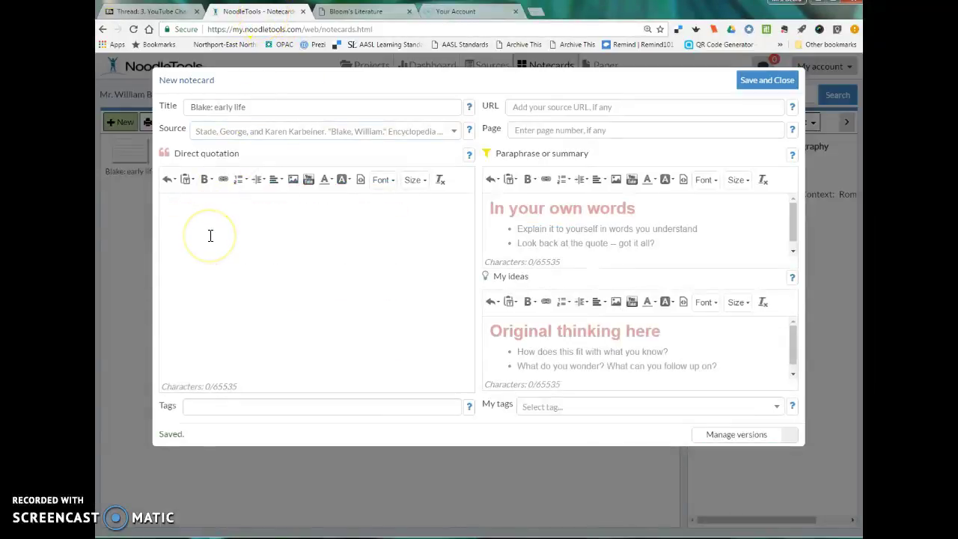
key("ctrl+v")
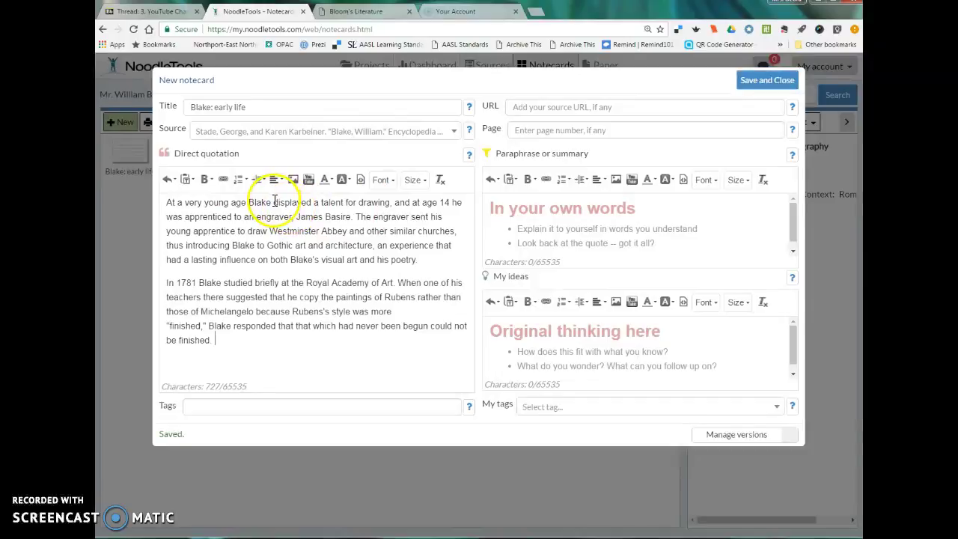
Step: Highlight "and at age 14 he was apprenticed to an engraver" in yellow in the direct quotation
left_click(292, 216)
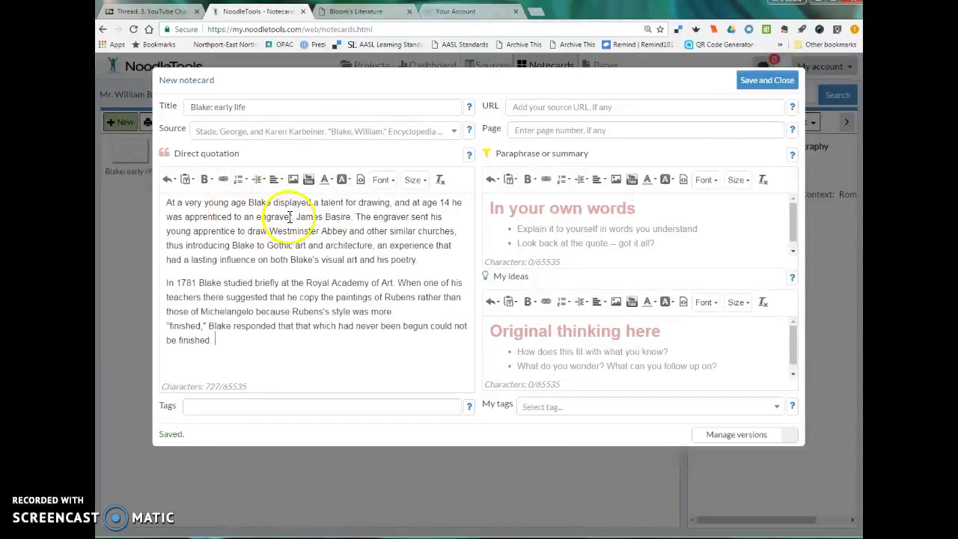
left_click_drag(303, 202, 395, 203)
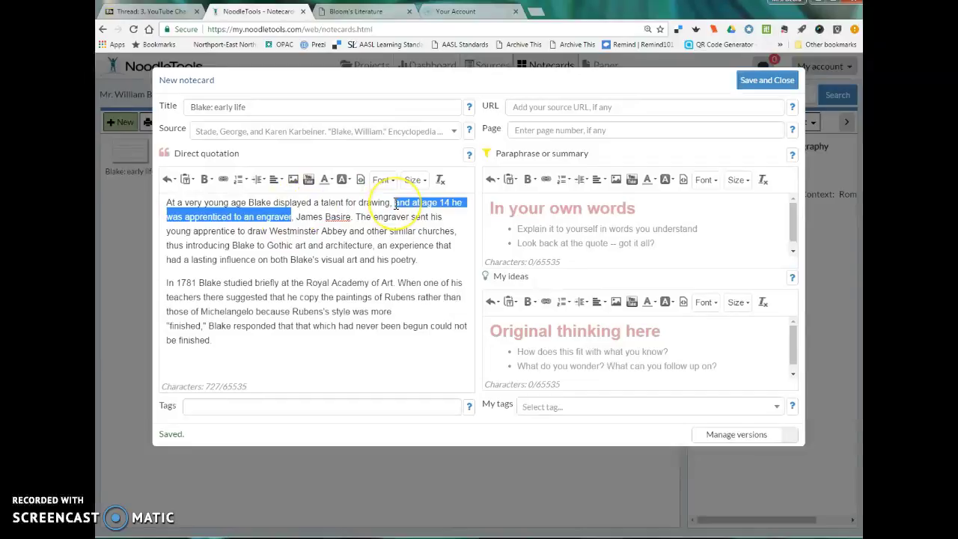
left_click(341, 180)
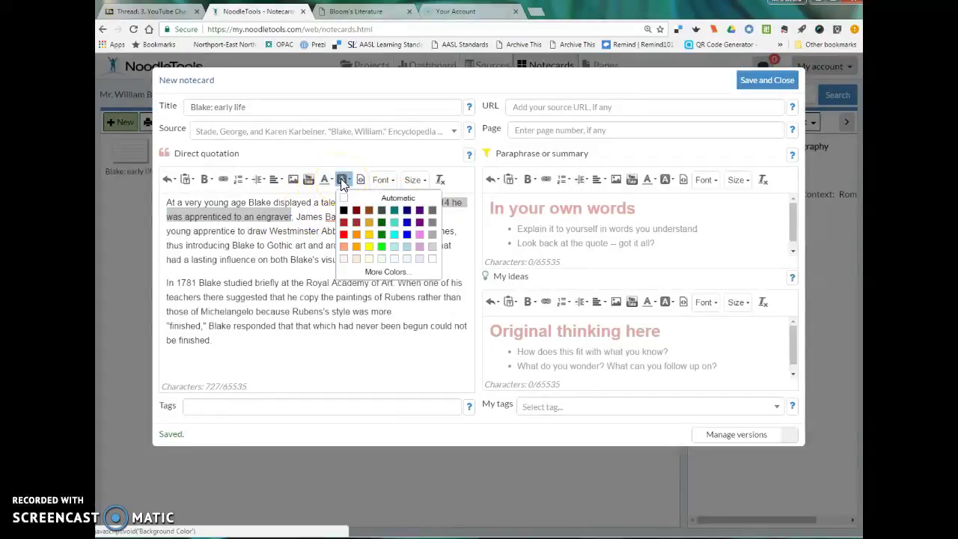
left_click(368, 247)
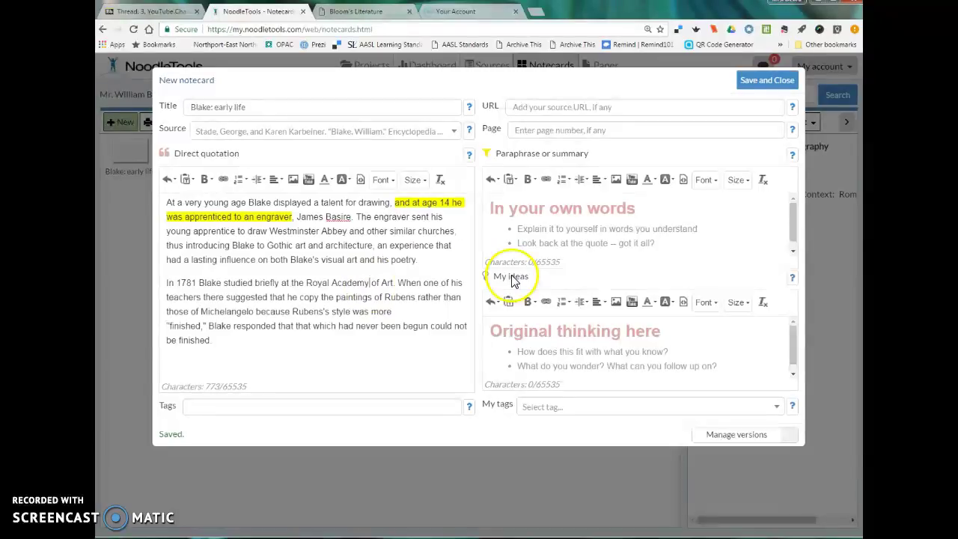
left_click(546, 322)
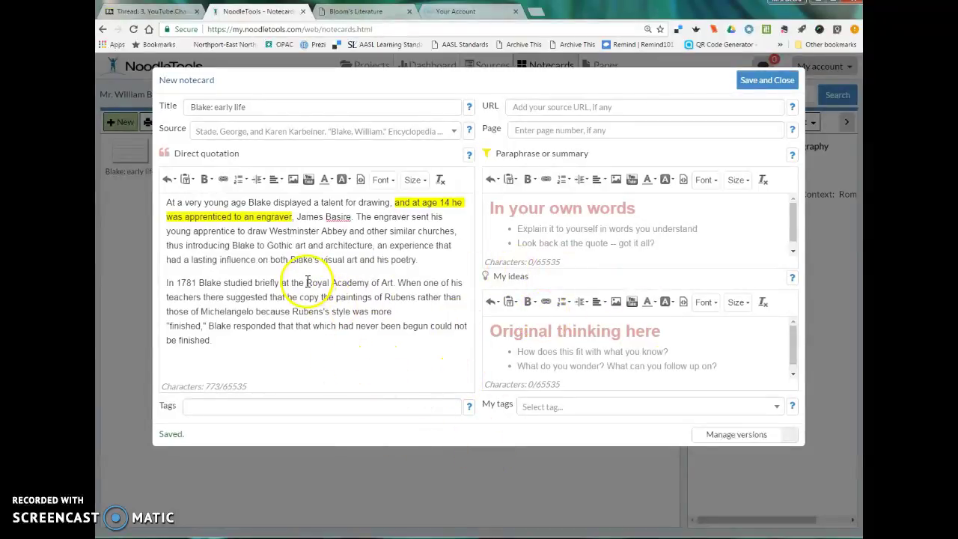
Step: Highlight "Royal Academy of Art" in violet in the direct quotation
mouse_move(306, 283)
left_mouse_down()
mouse_move(387, 297)
mouse_move(392, 284)
left_mouse_up()
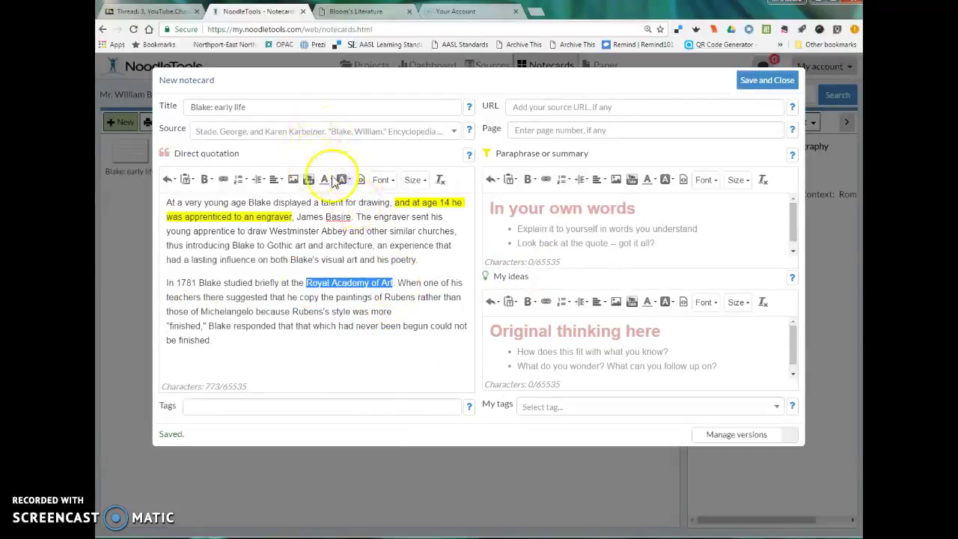
left_click(344, 184)
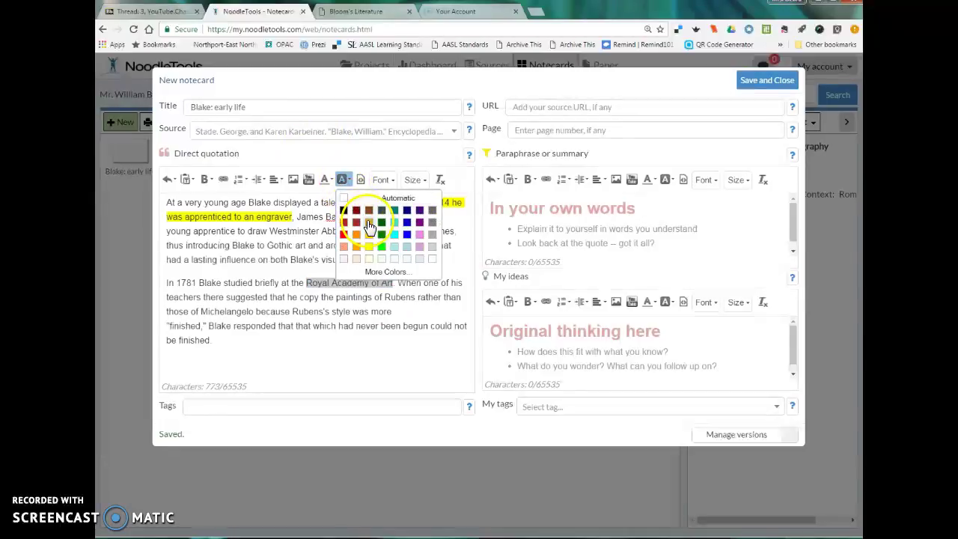
left_click(420, 244)
left_click_drag(408, 328, 400, 305)
left_click(395, 294)
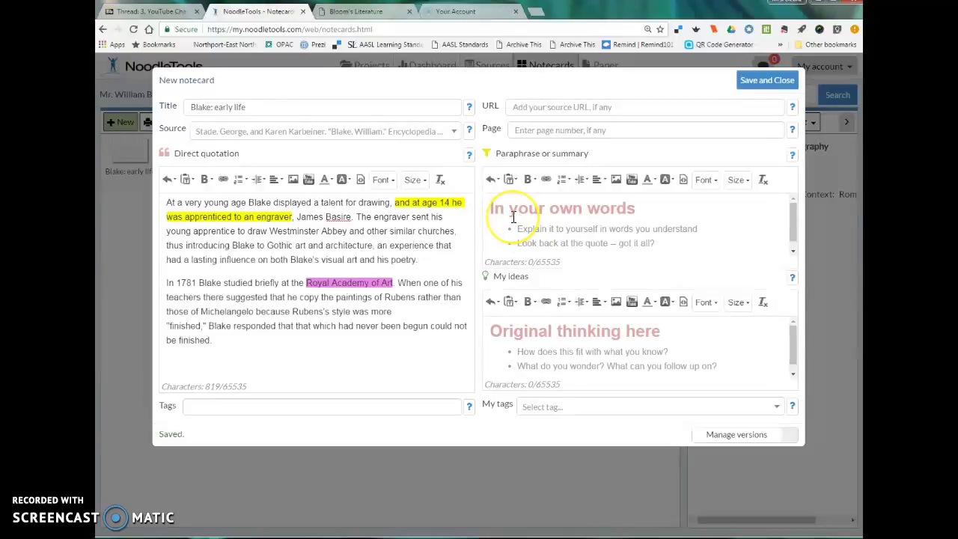
Step: Begin the notecard's paraphrase with "Blake had artistic talent at a young age"
left_click(513, 217)
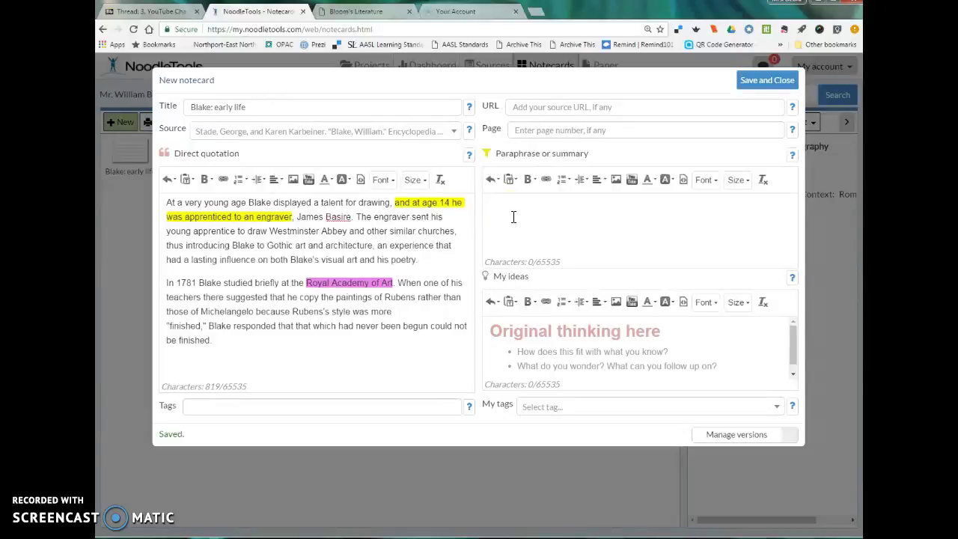
type("Blake")
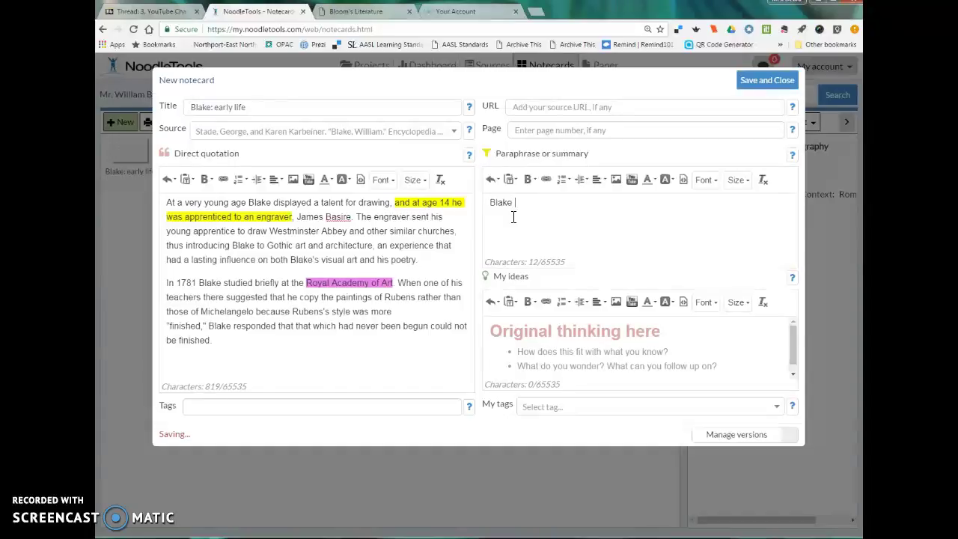
type(" had ta")
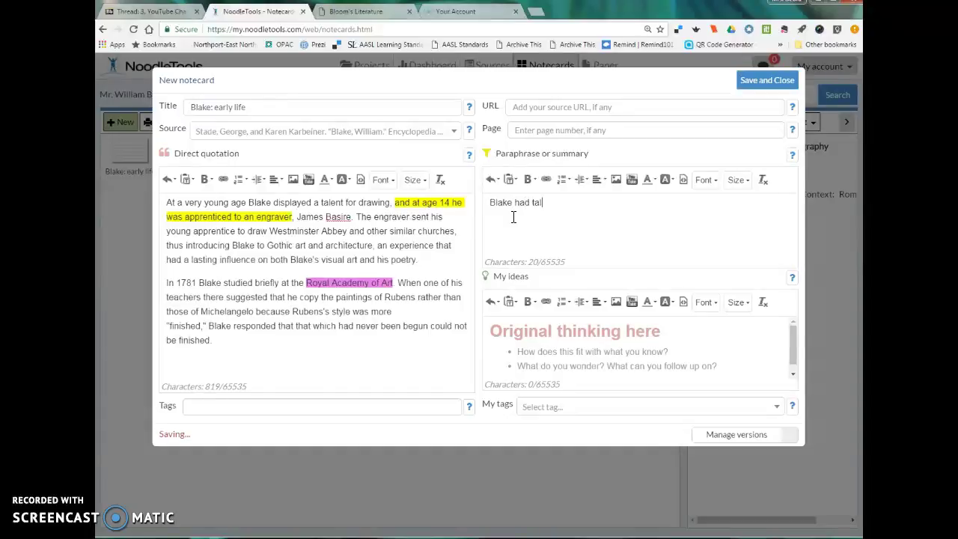
type("l")
key("BackSpace")
key("BackSpace")
key("BackSpace")
type("artistic talent at a young ag")
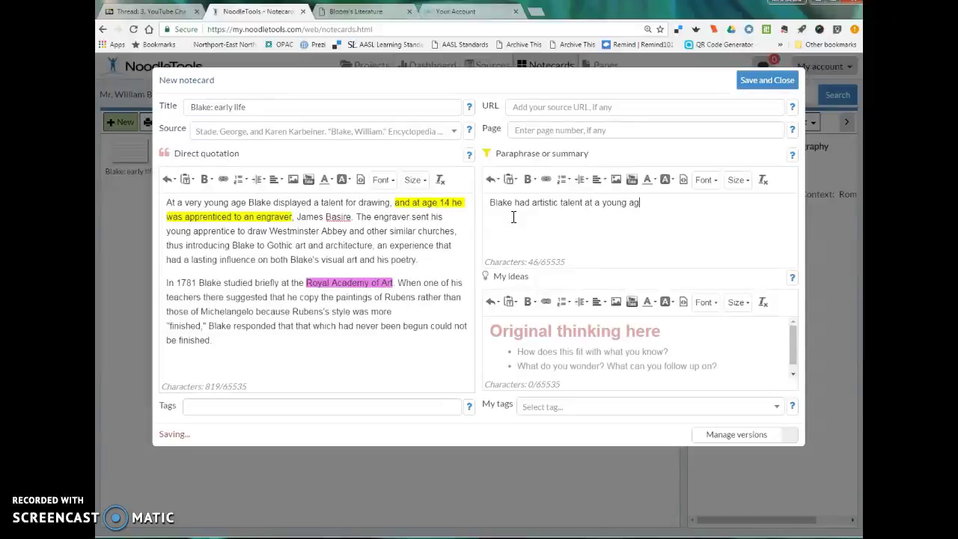
type("e.")
key("BackSpace")
Step: Continue the paraphrase with "He was apprenticed to an engraver in his early teens, and later studied at the Royal Academy of Art."
type(". He ")
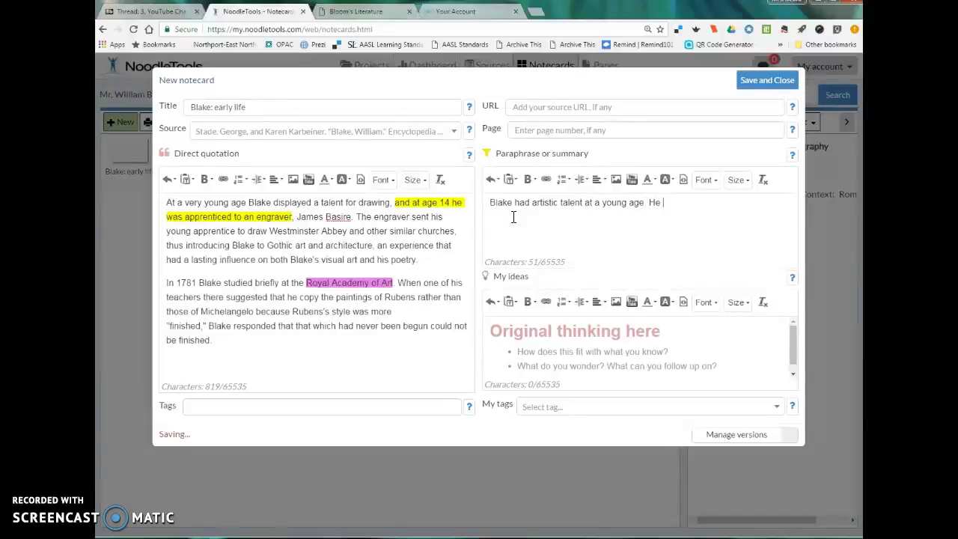
type("was apprenti")
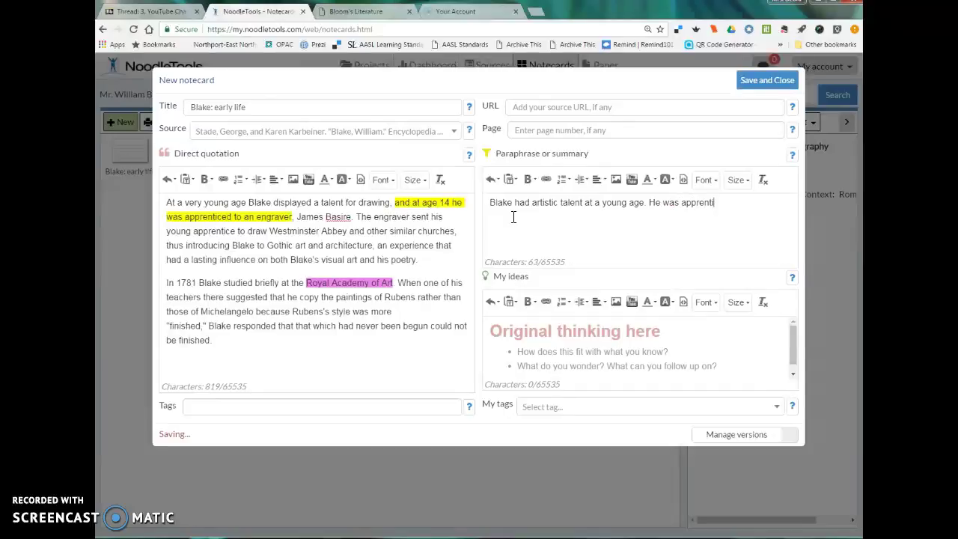
type("ced to an engraver in")
type(" his early tee")
type("ns,")
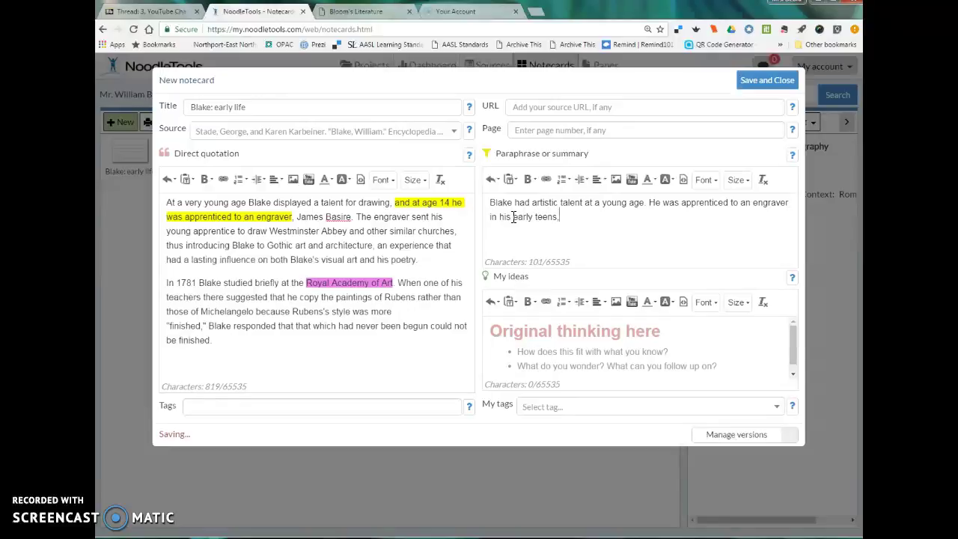
type(" and later studie")
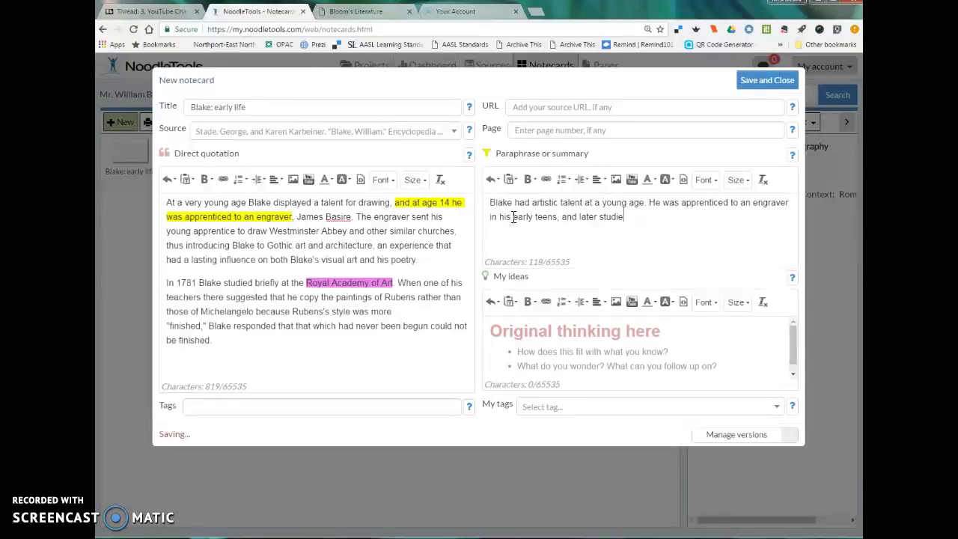
type("d at th")
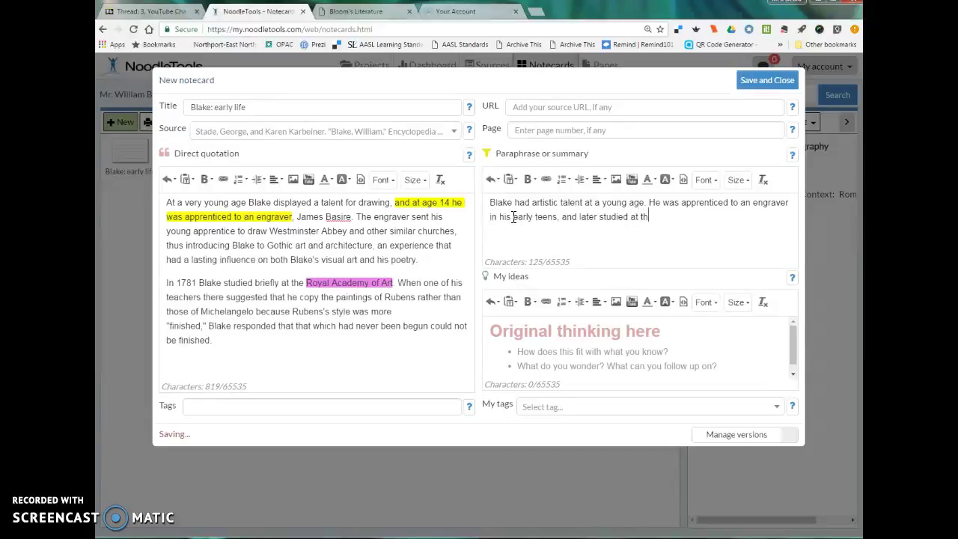
type("e Royal Academy of Art.")
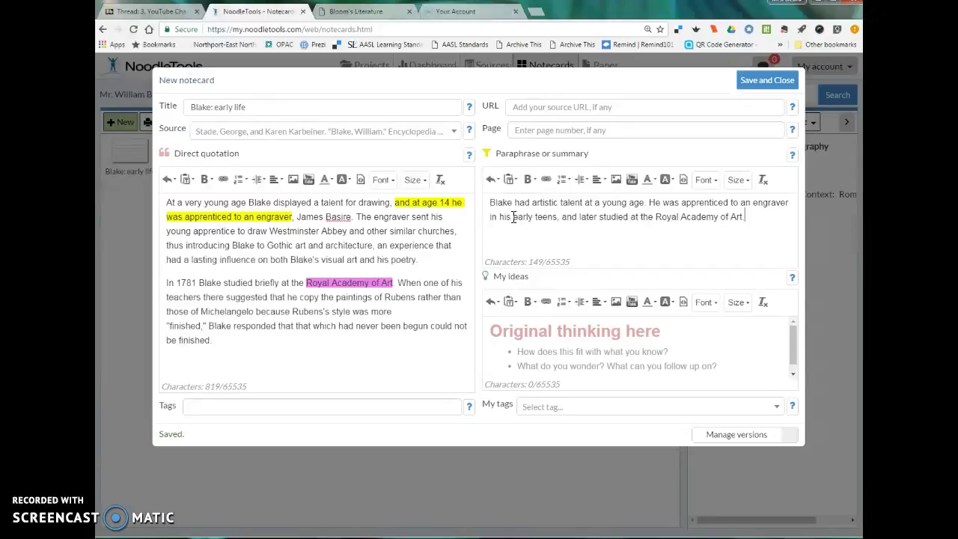
Step: Begin the notecard's own ideas with "This is interesting to me because in Blake's most famous work of poetry, he had"
left_click(534, 334)
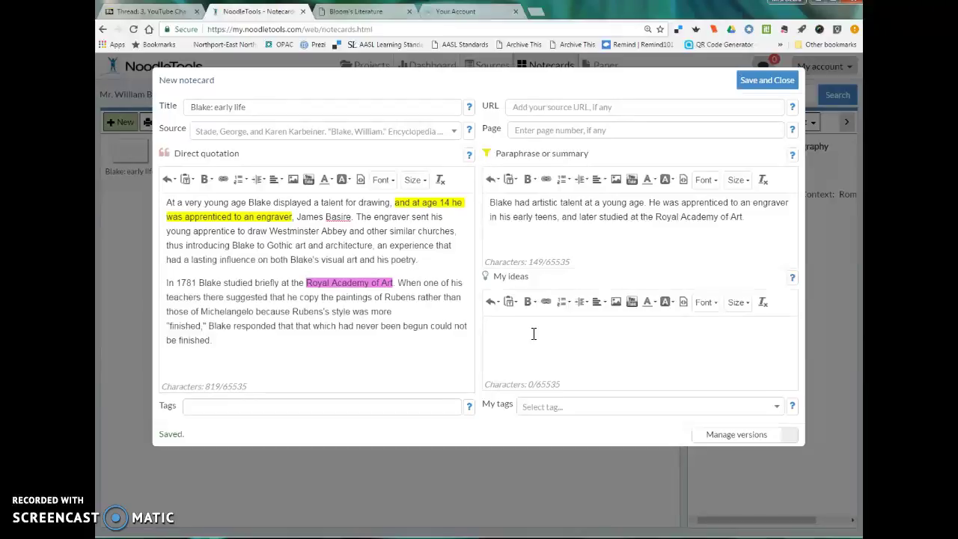
type("This is inter")
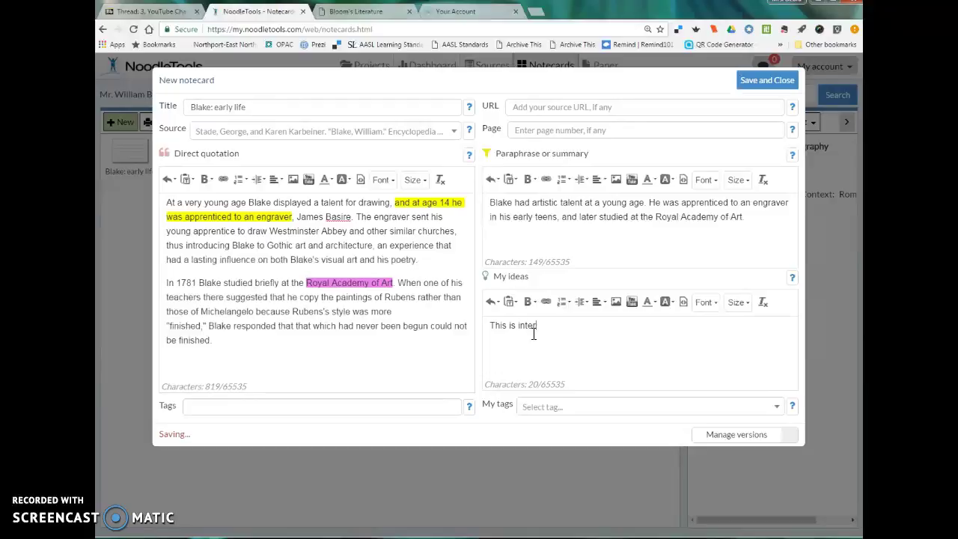
type("esting to me bea")
key("BackSpace")
type("cause in Blake's ")
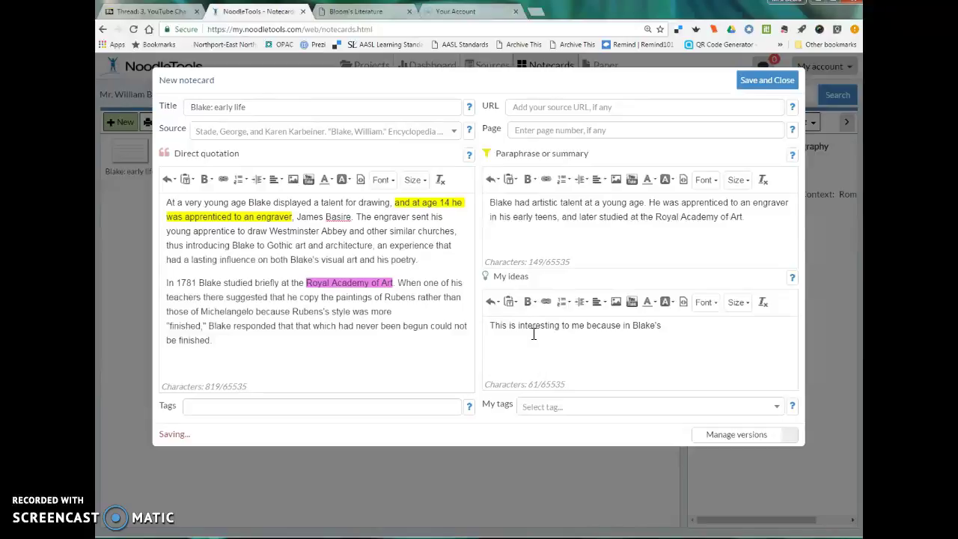
type("most famou")
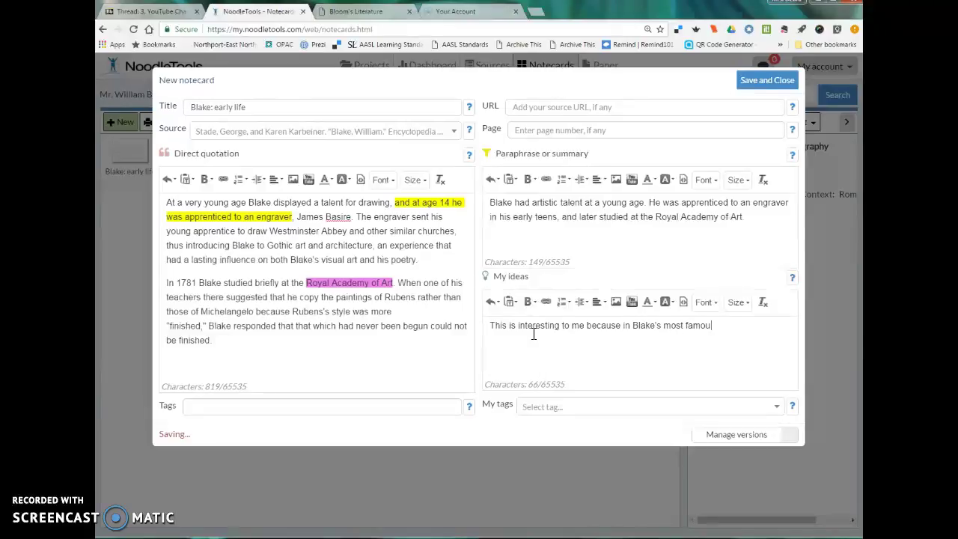
key("BackSpace")
key("BackSpace")
key("BackSpace")
key("BackSpace")
type("a")
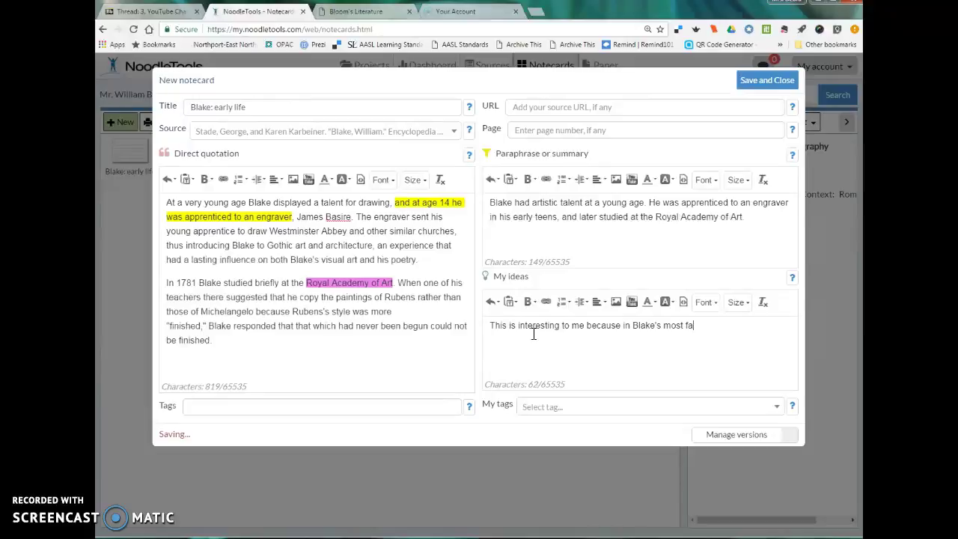
type("mous work of poetry, he had e")
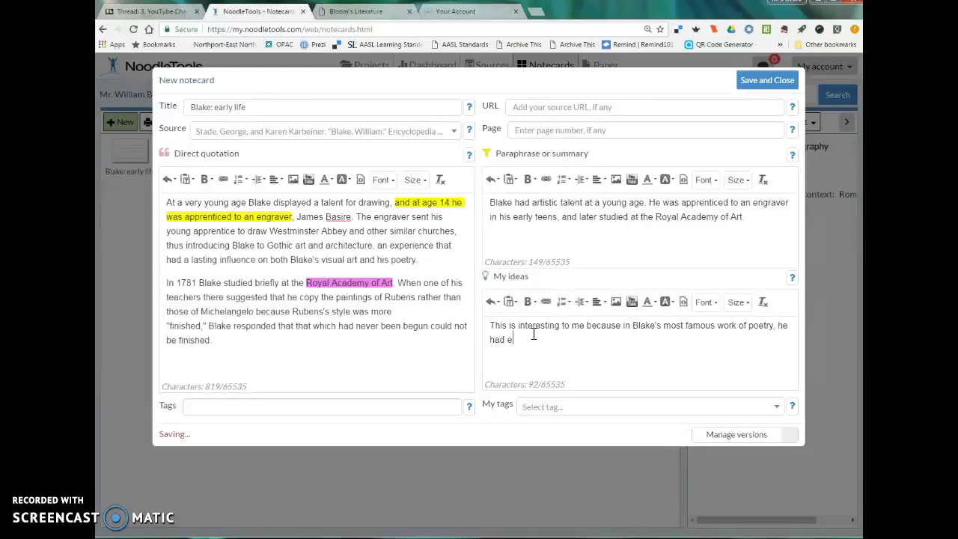
Step: Complete the ideas sentence with "engraved pictures that went with each poem." and save and close the notecard
type("ngraved pic")
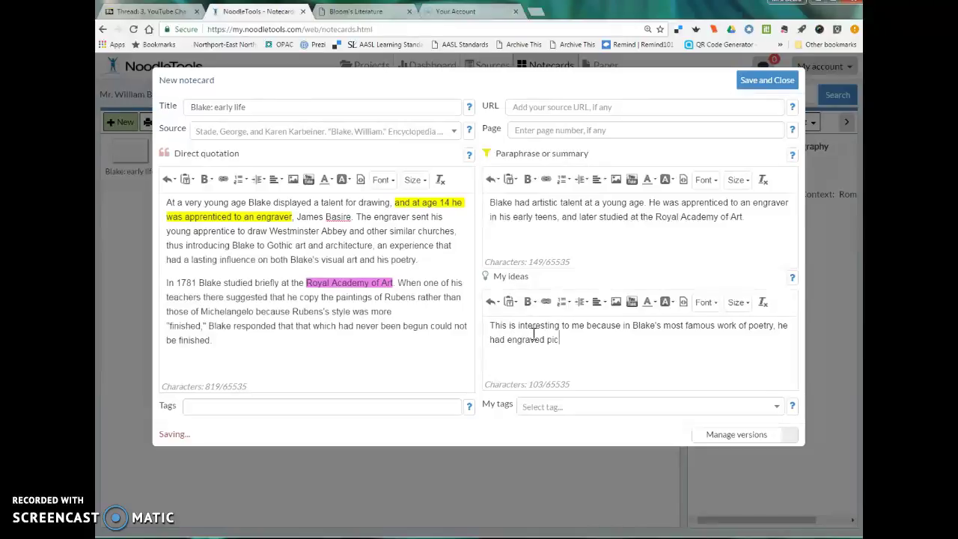
type("tures that went ")
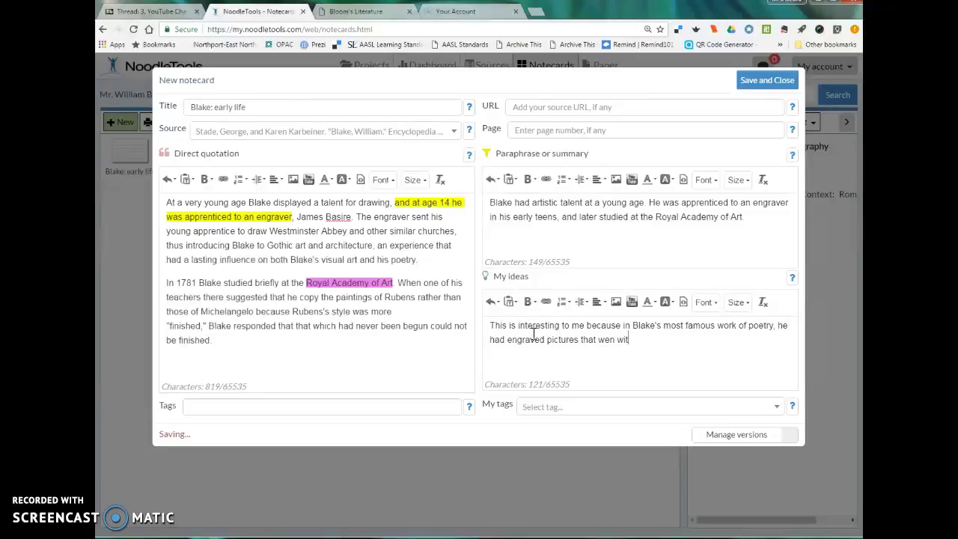
type("with each poep")
key("BackSpace")
type("m.")
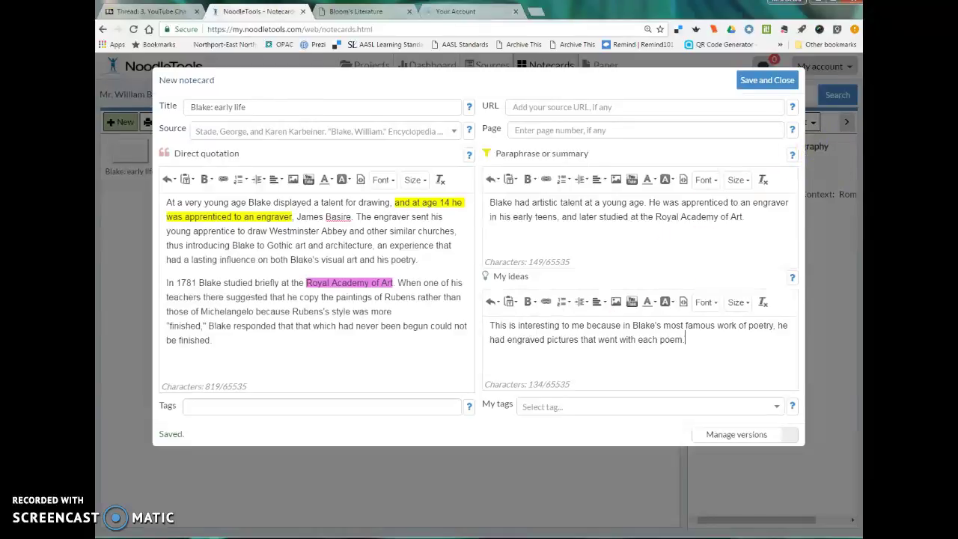
left_click(785, 87)
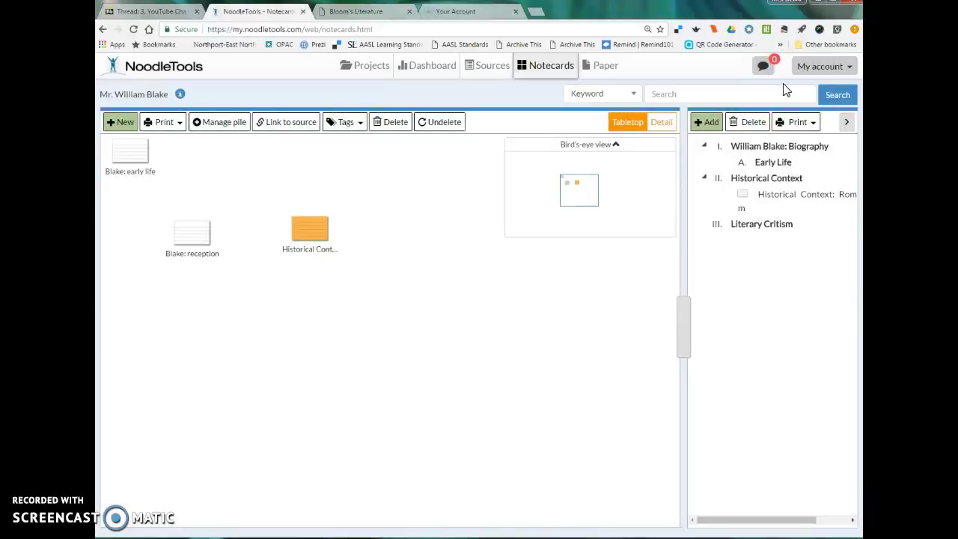
Step: Move the "Blake: early life" notecard on the tabletop to just above the "Blake: reception" notecard
mouse_move(132, 144)
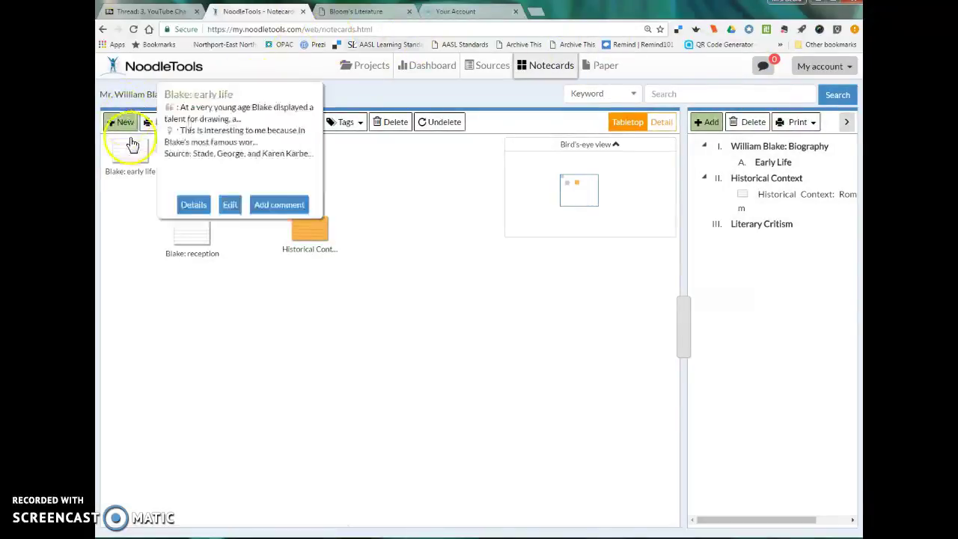
left_click_drag(132, 145, 197, 180)
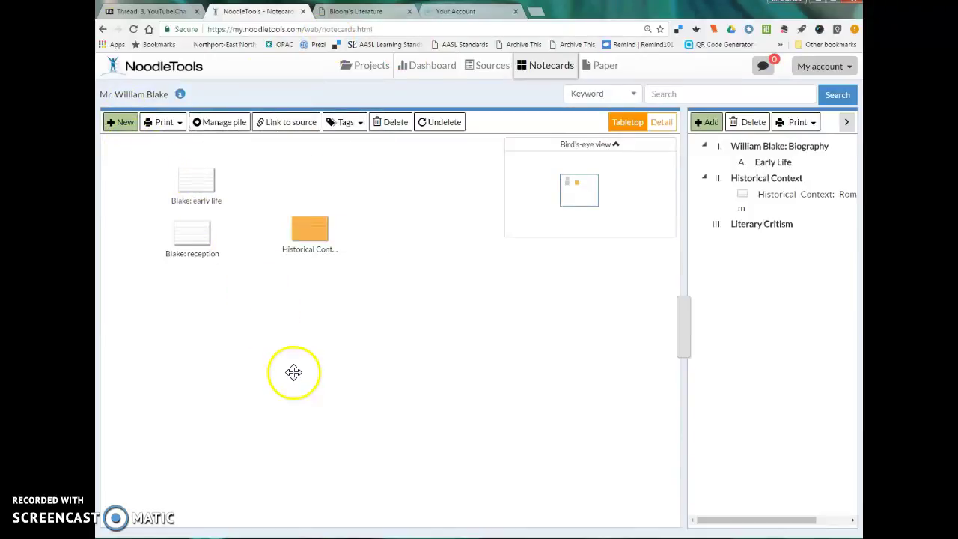
left_click_drag(193, 187, 193, 188)
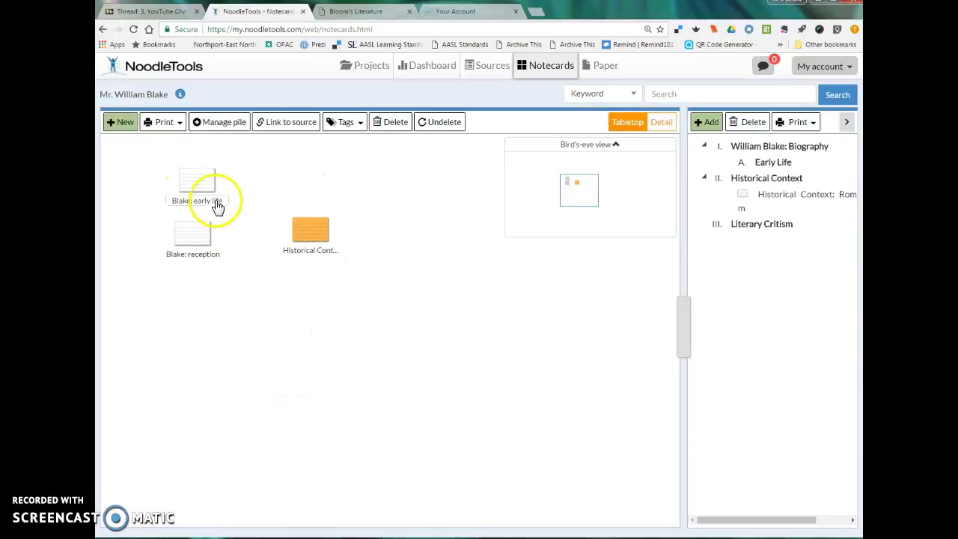
Step: Give the "Blake: early life" notecard a green color tag and clear the selection
left_click(199, 184)
left_click(195, 196)
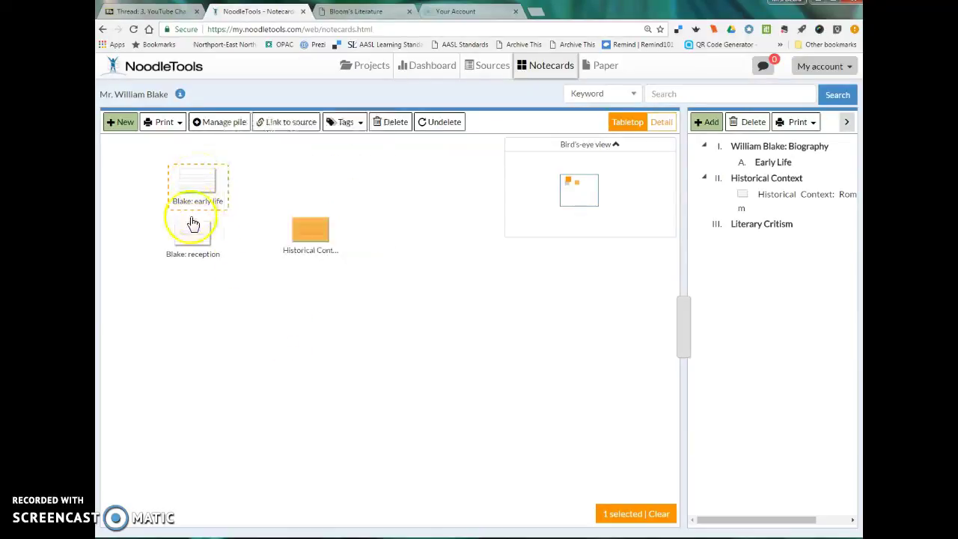
left_click(192, 210)
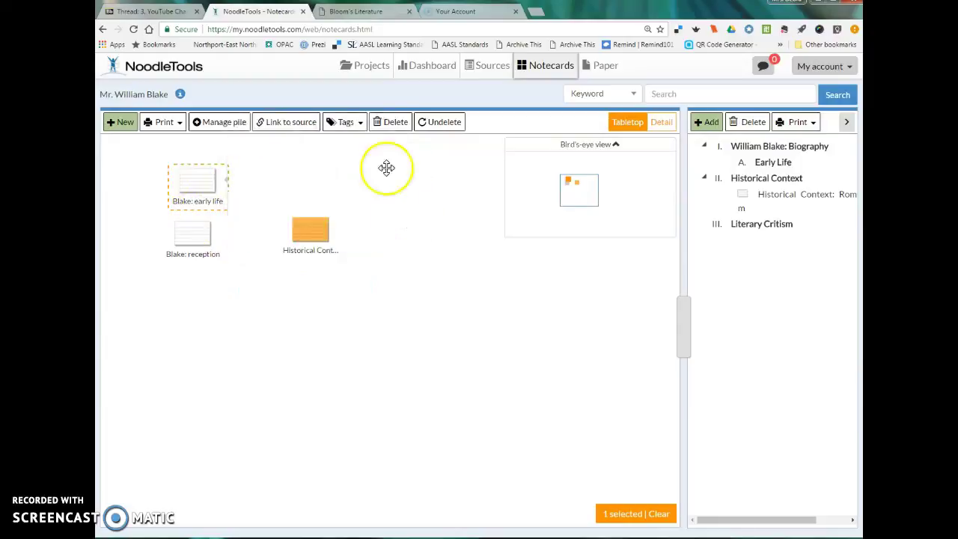
left_click(350, 122)
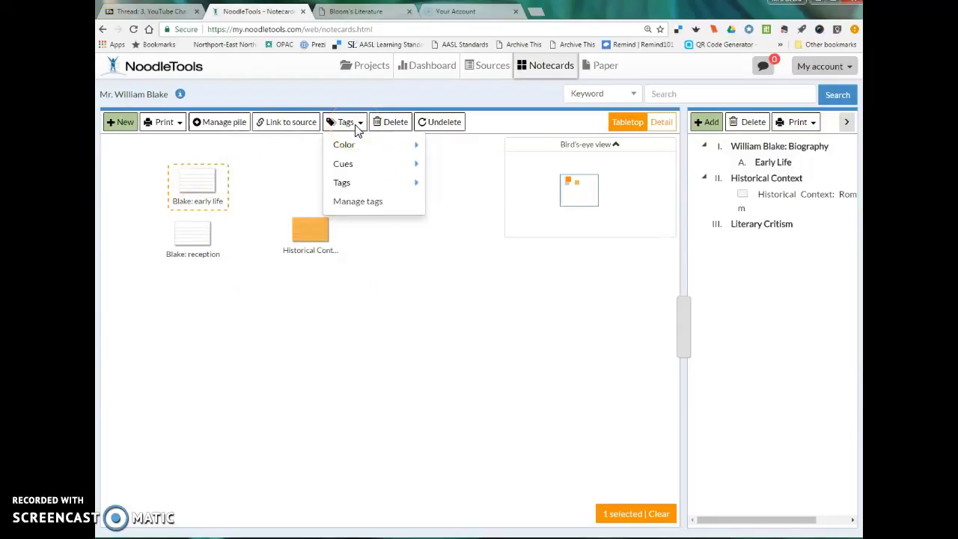
mouse_move(356, 141)
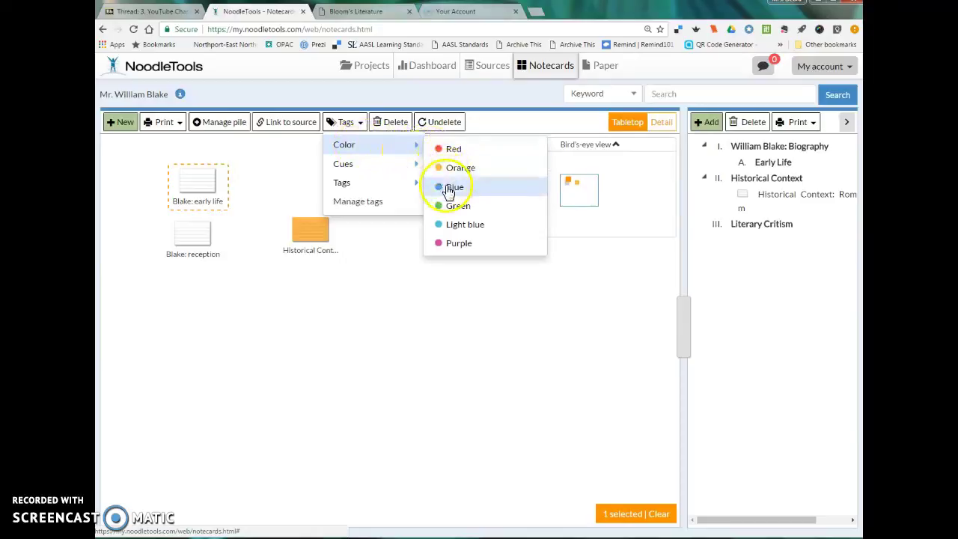
left_click(455, 209)
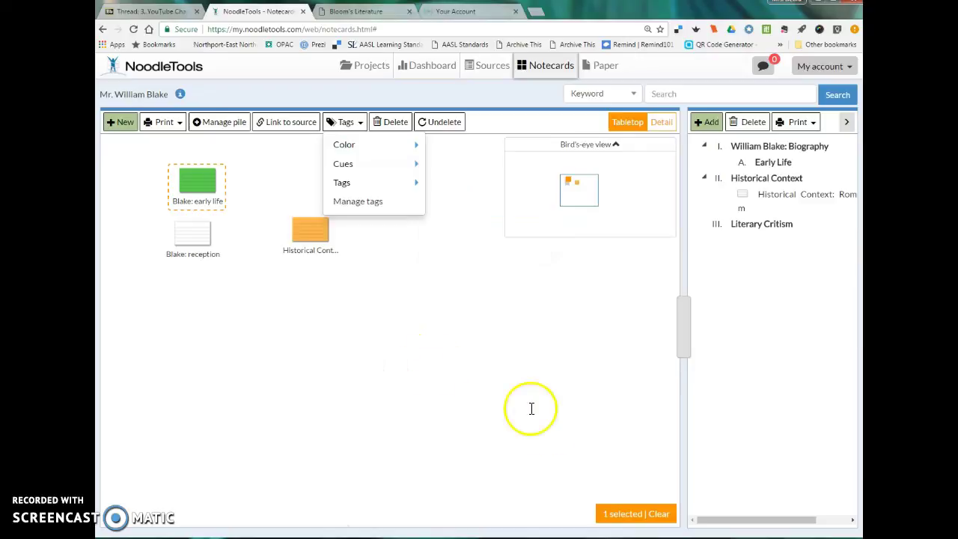
left_click(544, 389)
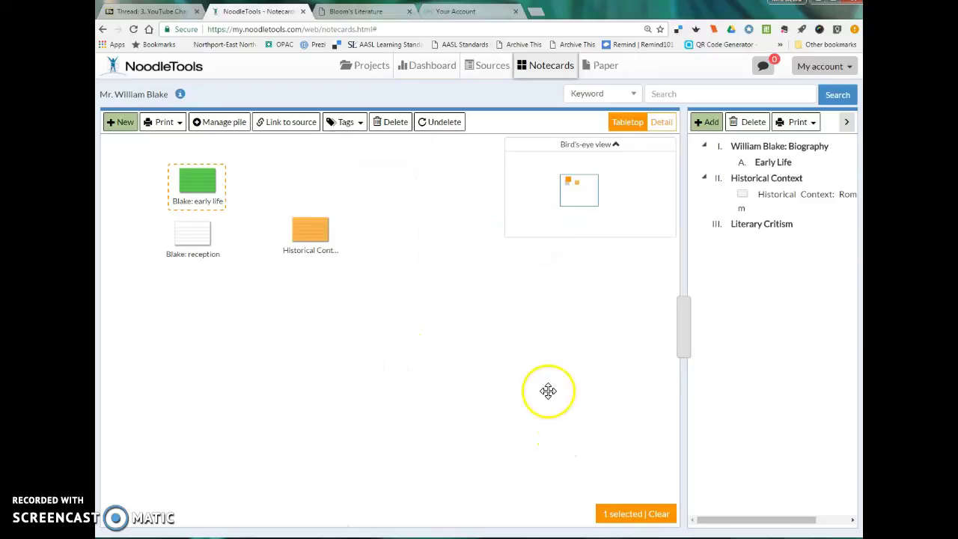
left_click(660, 515)
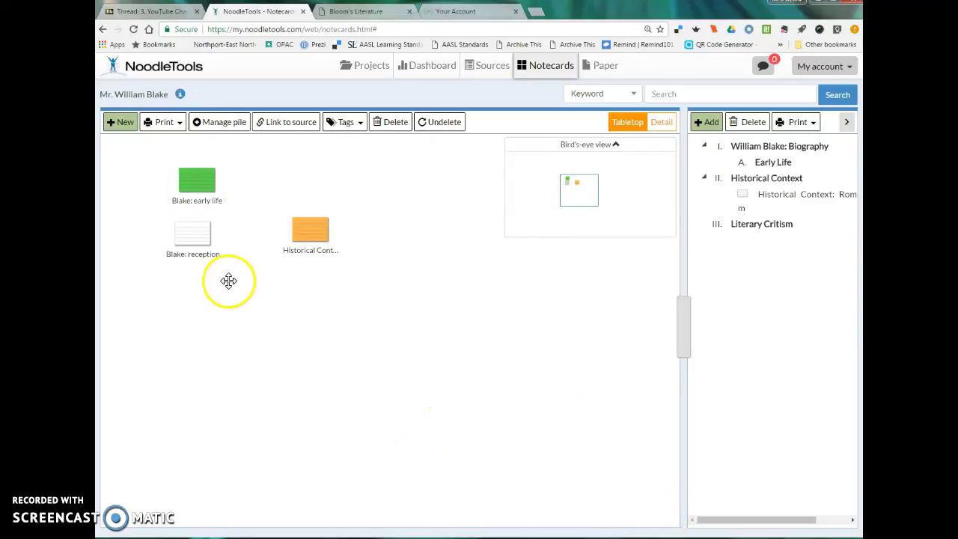
Step: Give the "Blake: reception" notecard the same green color tag and deselect it
mouse_move(166, 238)
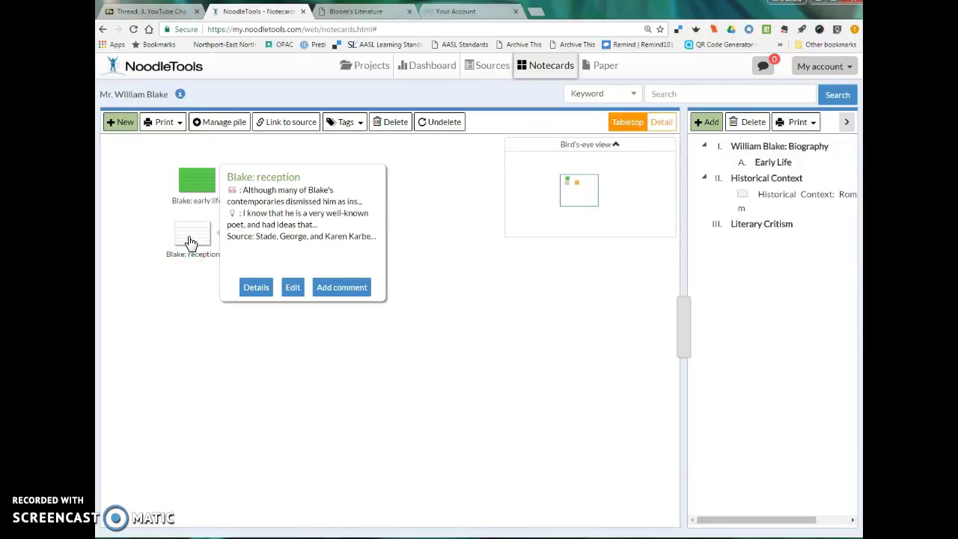
left_click(191, 242)
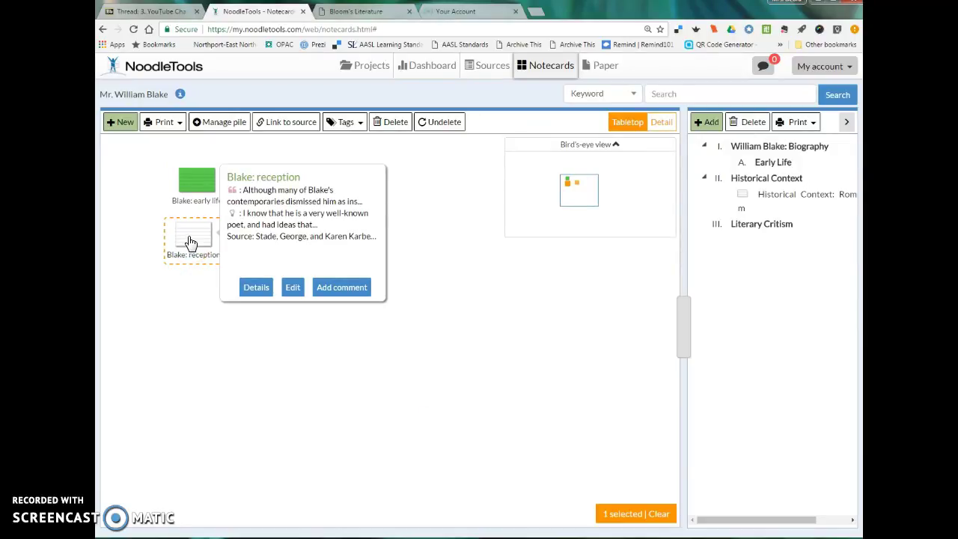
left_click(191, 243)
left_click(191, 243)
left_click(354, 122)
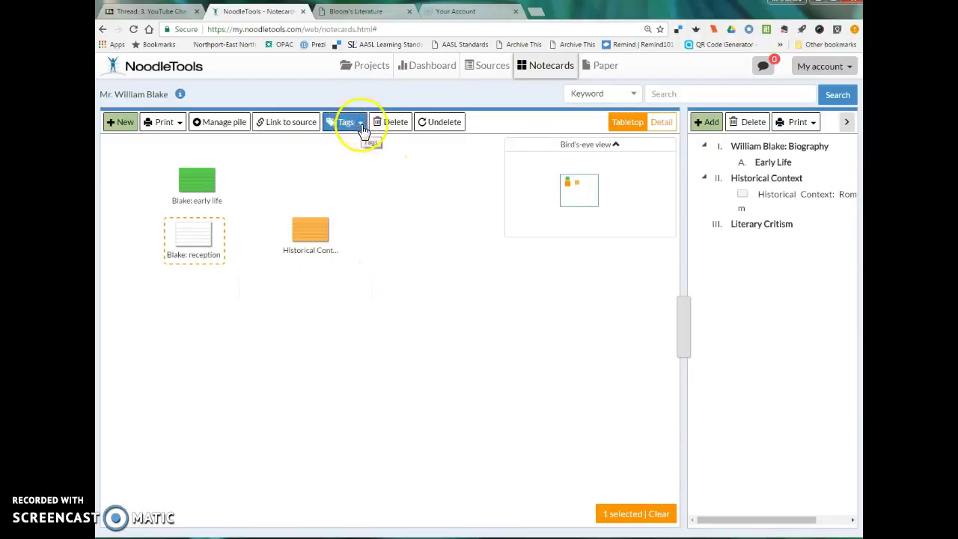
mouse_move(367, 145)
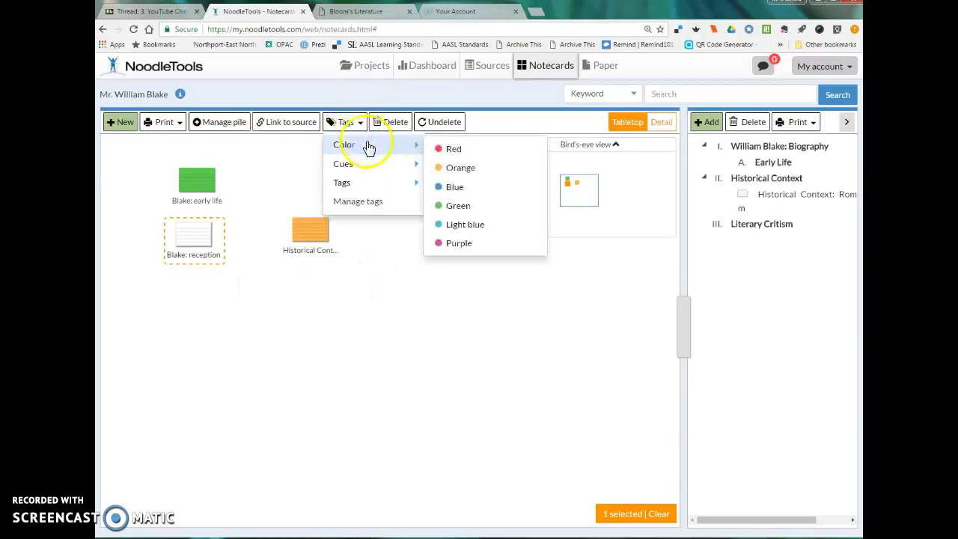
left_click(457, 205)
left_click(424, 371)
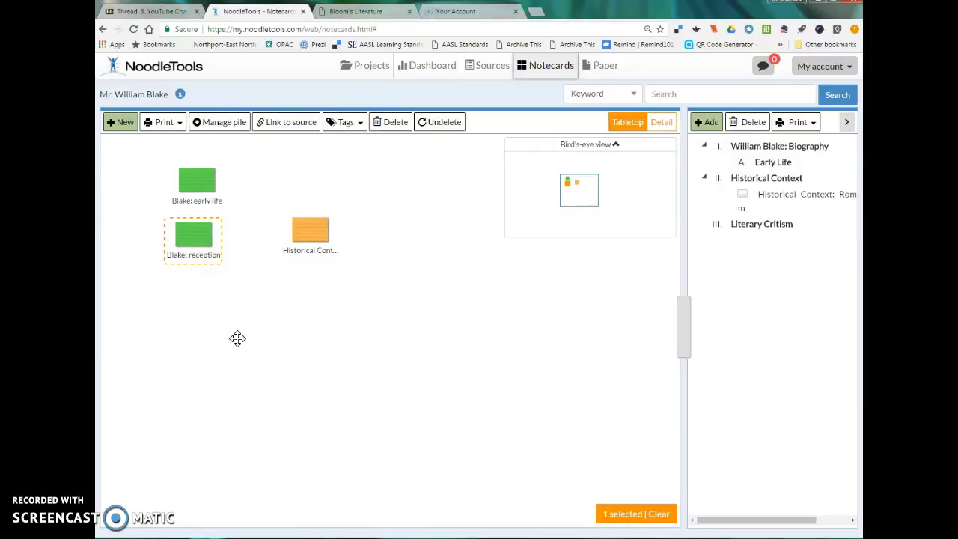
left_click(187, 254)
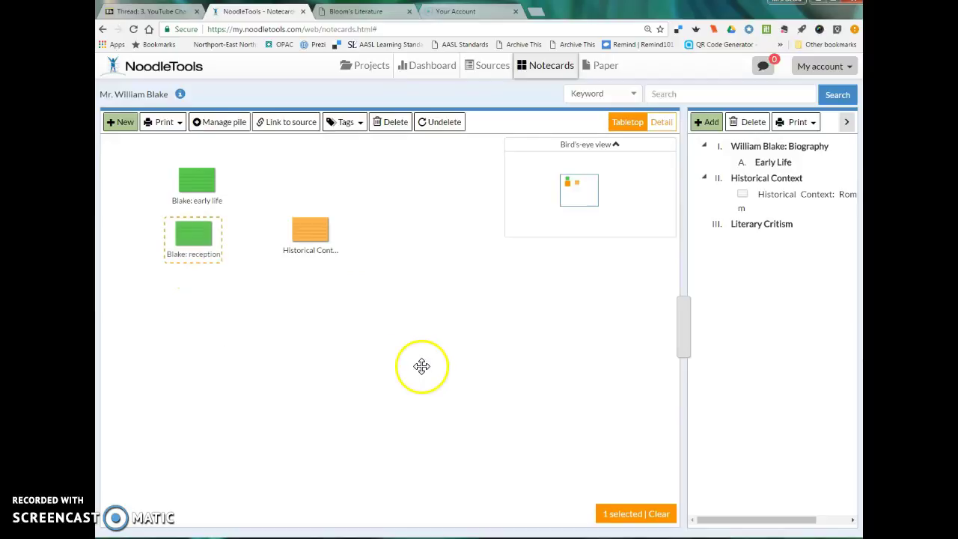
left_click(660, 515)
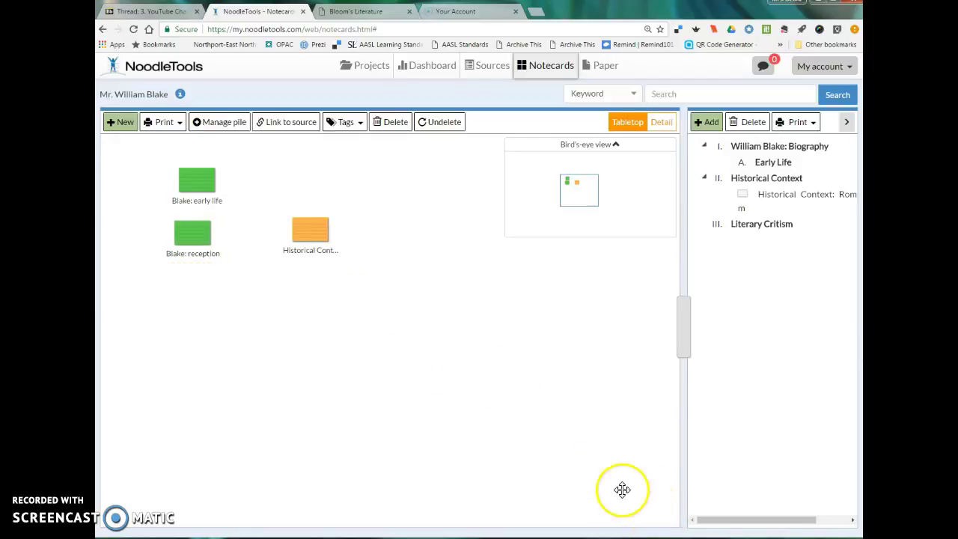
Step: Stack the "Blake: early life" notecard on "Blake: reception" to create a pile titled "Biographical Info"
mouse_move(199, 188)
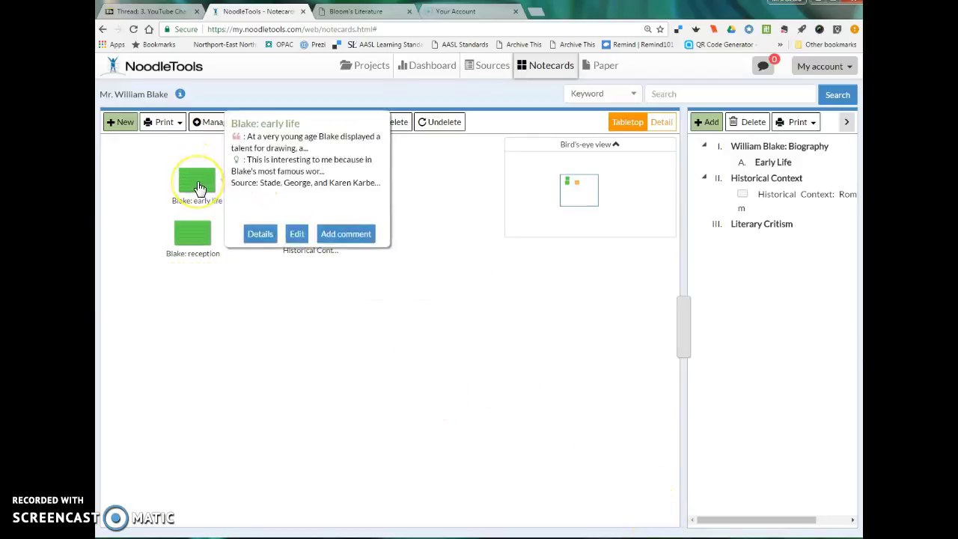
left_click_drag(199, 187, 195, 241)
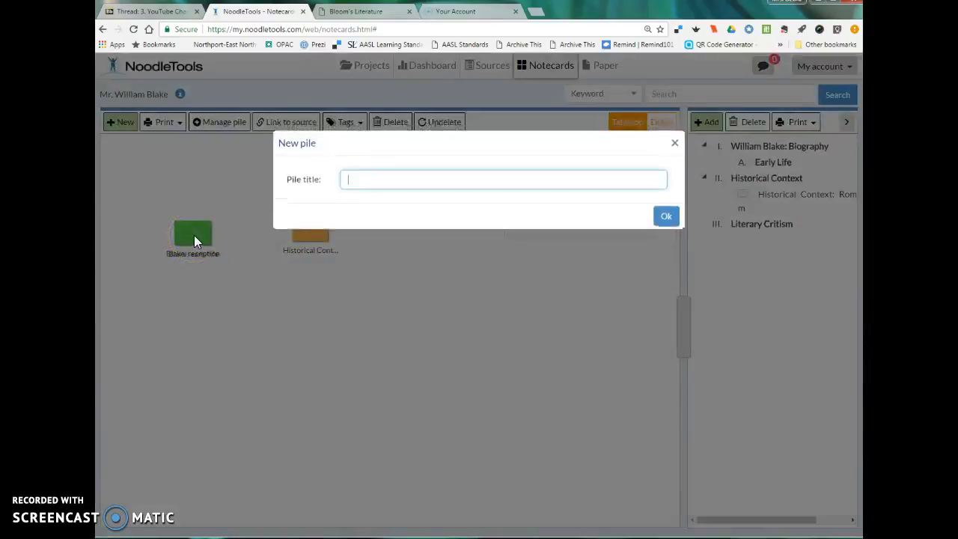
type("Blo")
type("graphic")
type("al Info")
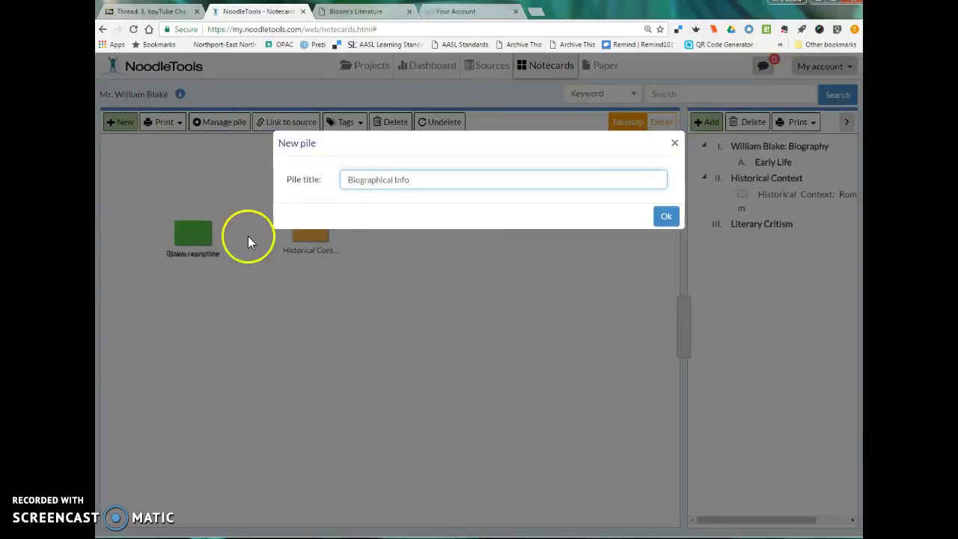
left_click(667, 216)
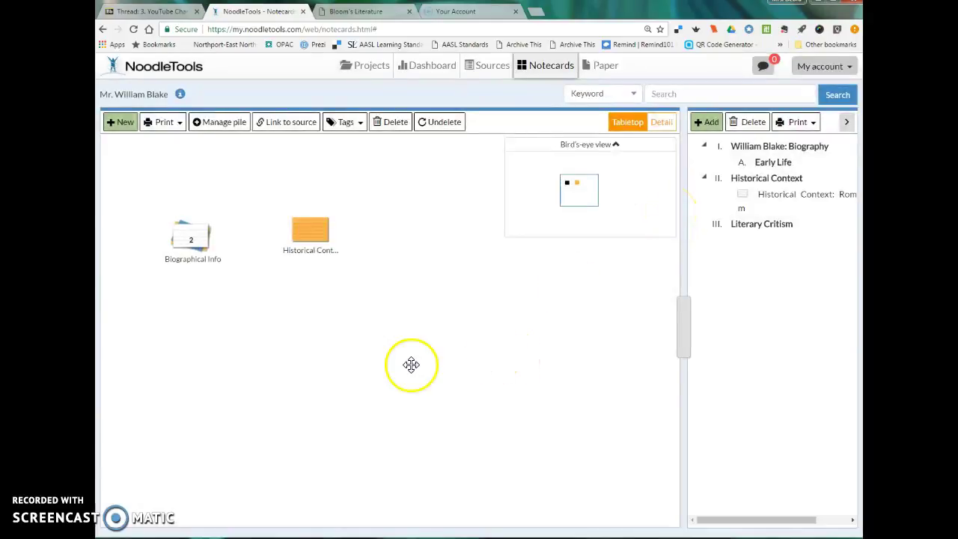
Step: Move the "Historical Context: Romanticism" notecard farther from the pile, and show the contents of the "Biographical Info" pile
mouse_move(318, 238)
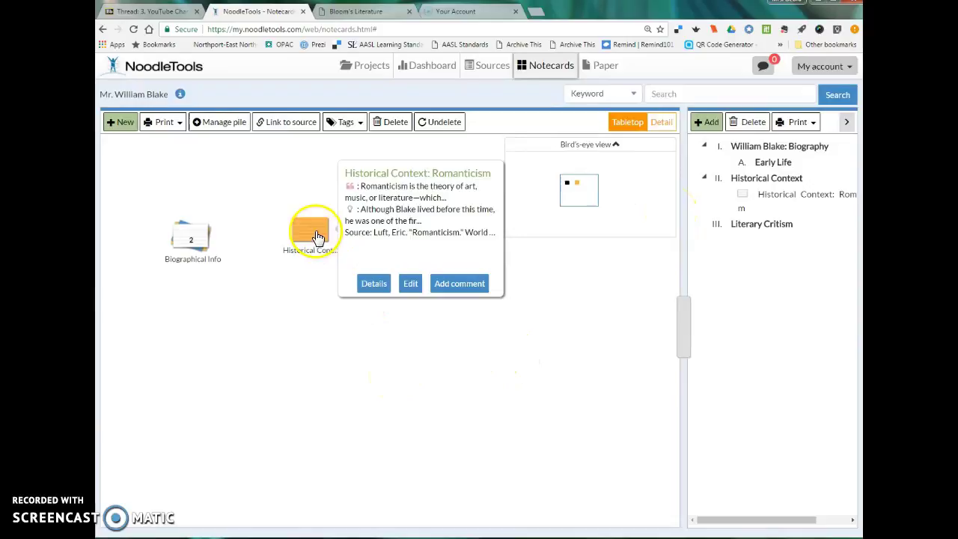
left_click_drag(318, 238, 439, 279)
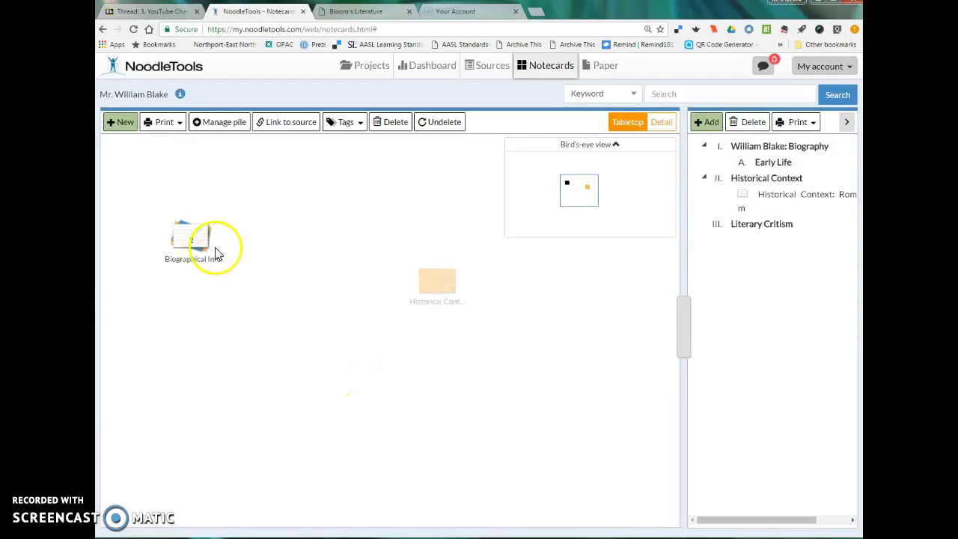
mouse_move(192, 242)
left_click(298, 289)
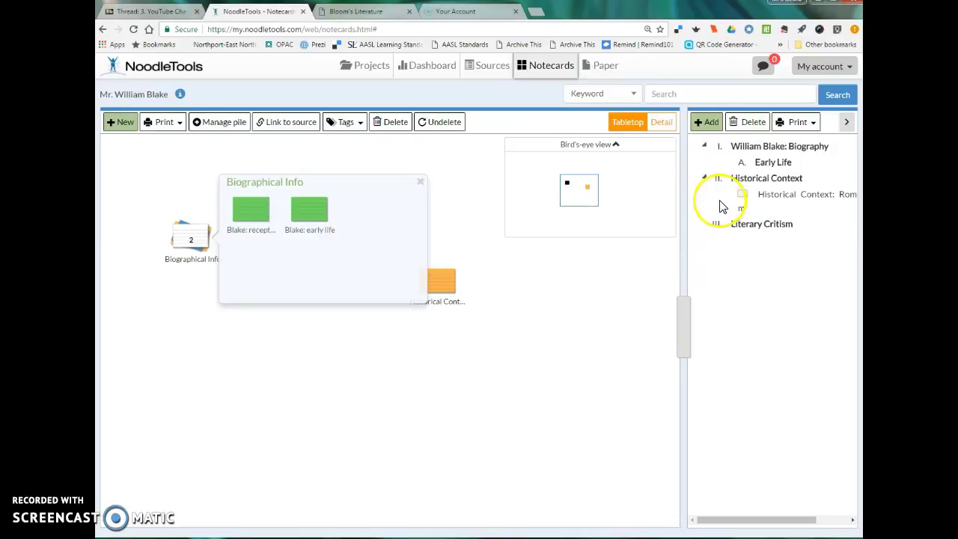
Step: Add a new main topic at the end of the outline, keeping the default name "Topic"
left_click(703, 122)
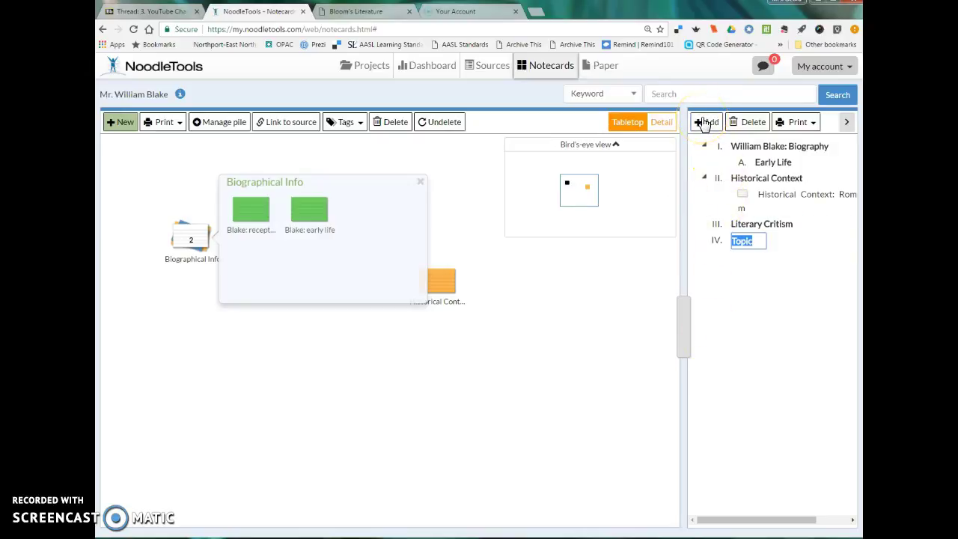
left_click(753, 274)
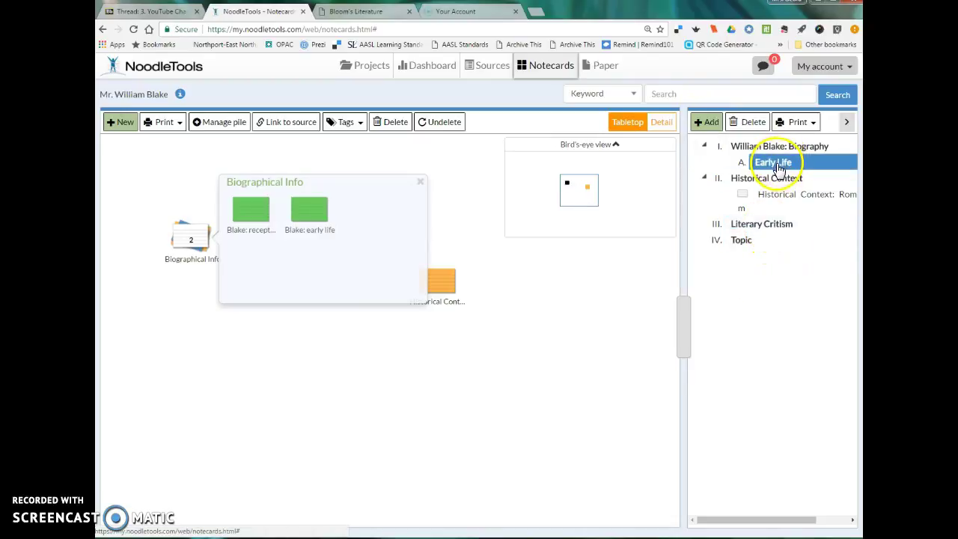
Step: Add another sibling topic after "Literary Critism" in the outline, and delete one of the untitled topics
left_click(742, 170)
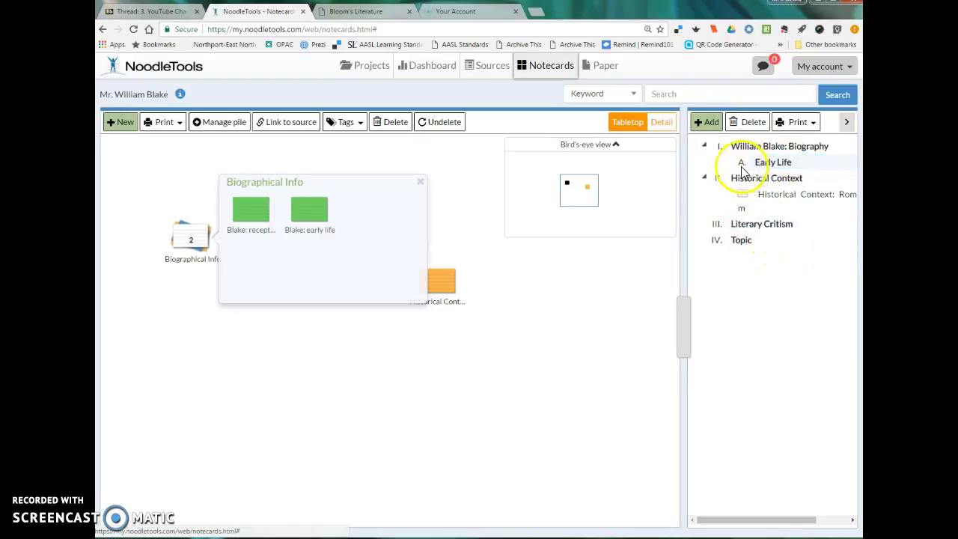
left_click(779, 232)
left_click(770, 244)
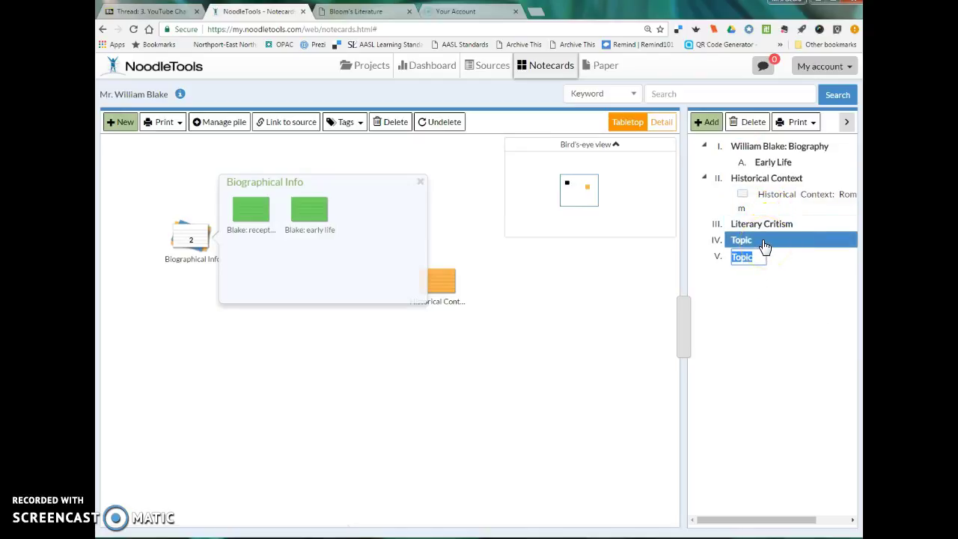
left_click(764, 247)
left_click(750, 300)
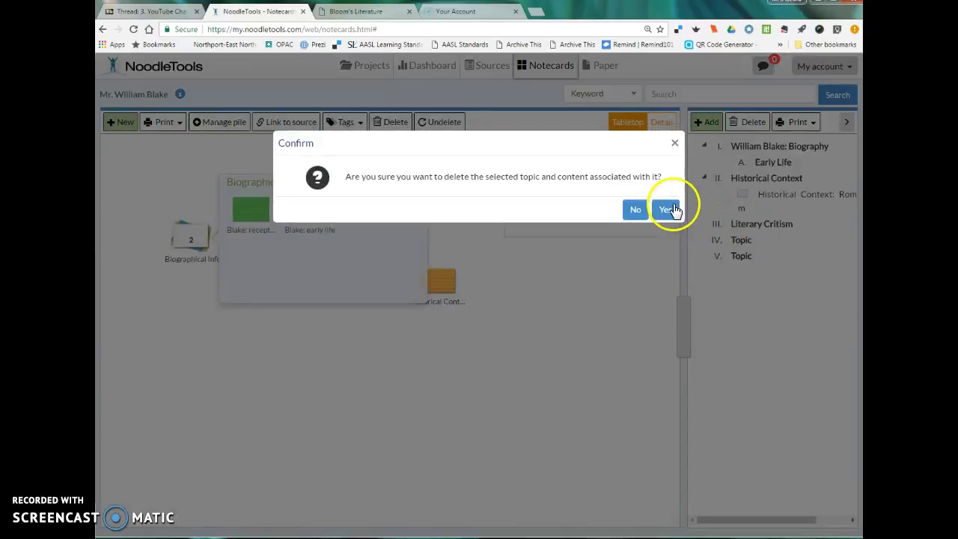
left_click(674, 210)
Step: Add a child subtopic under the "Literary Critism" topic in the outline, keeping its default name
left_click(741, 225)
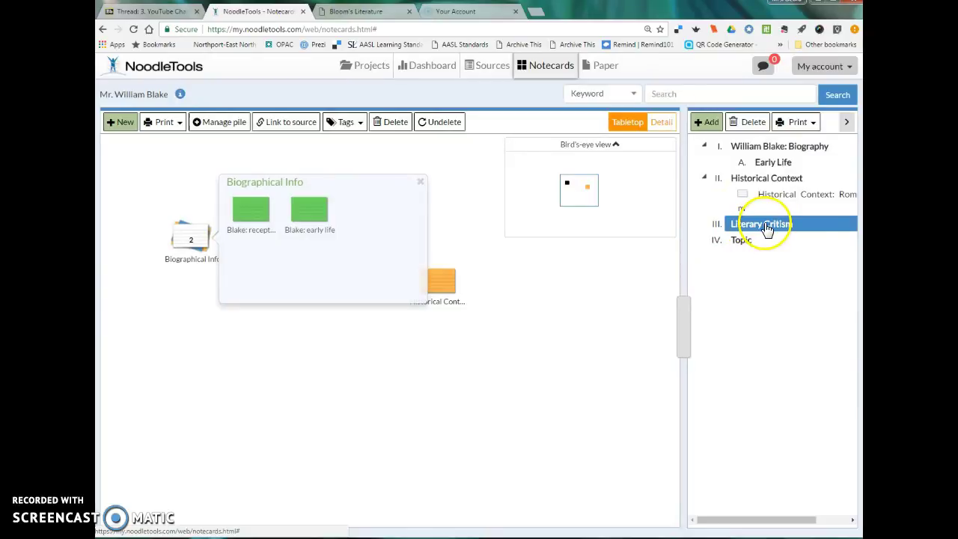
left_click(767, 227)
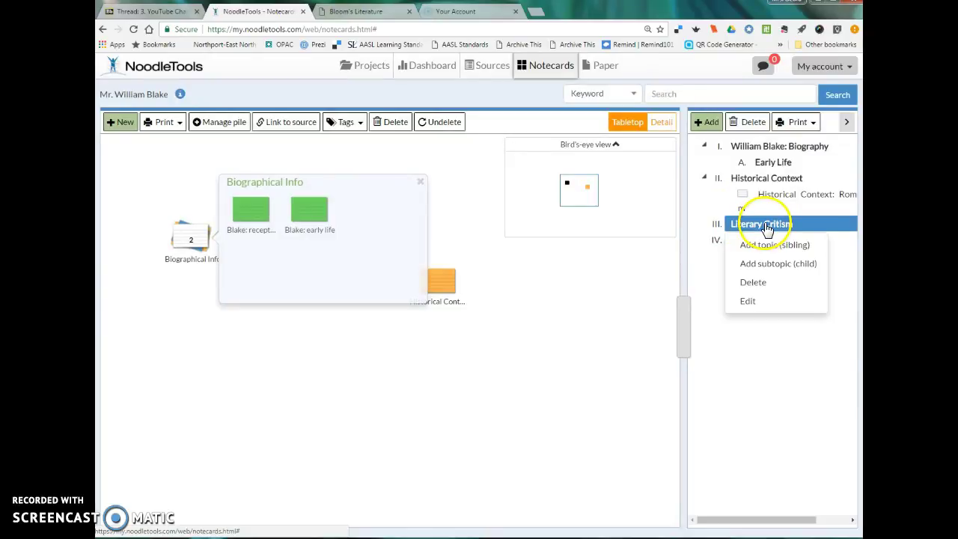
left_click(781, 263)
left_click(737, 318)
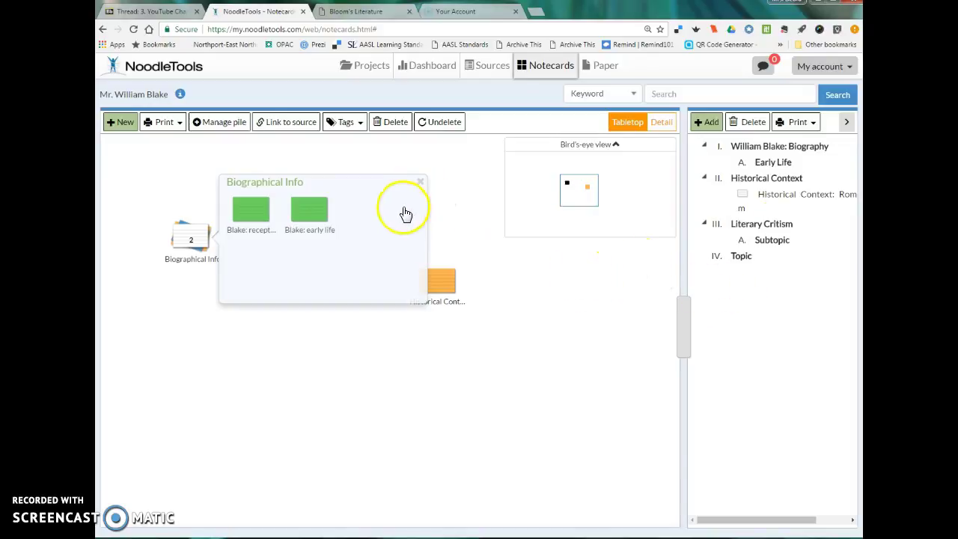
Step: Place the "Blake: early life" notecard from the pile under the "Early Life" subtopic in the outline
mouse_move(306, 213)
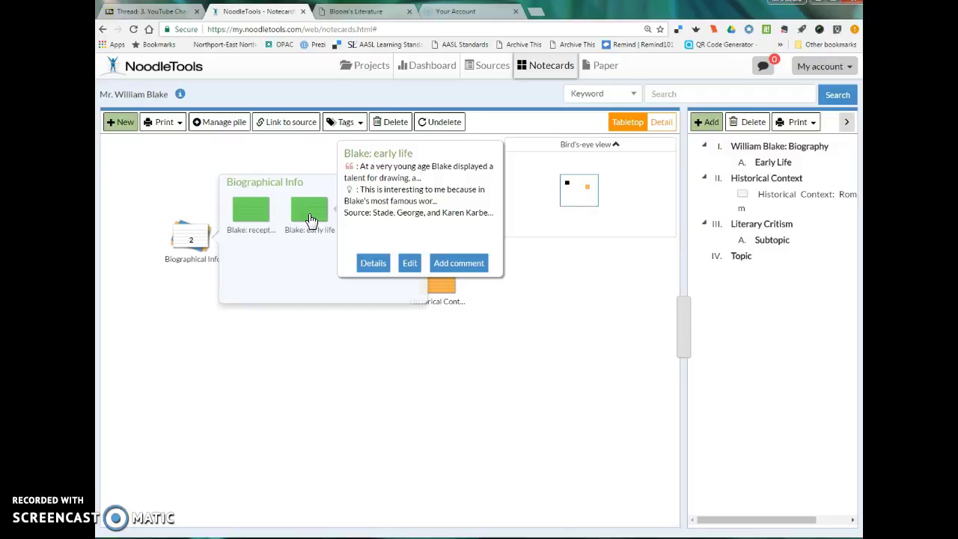
left_click_drag(310, 217, 791, 170)
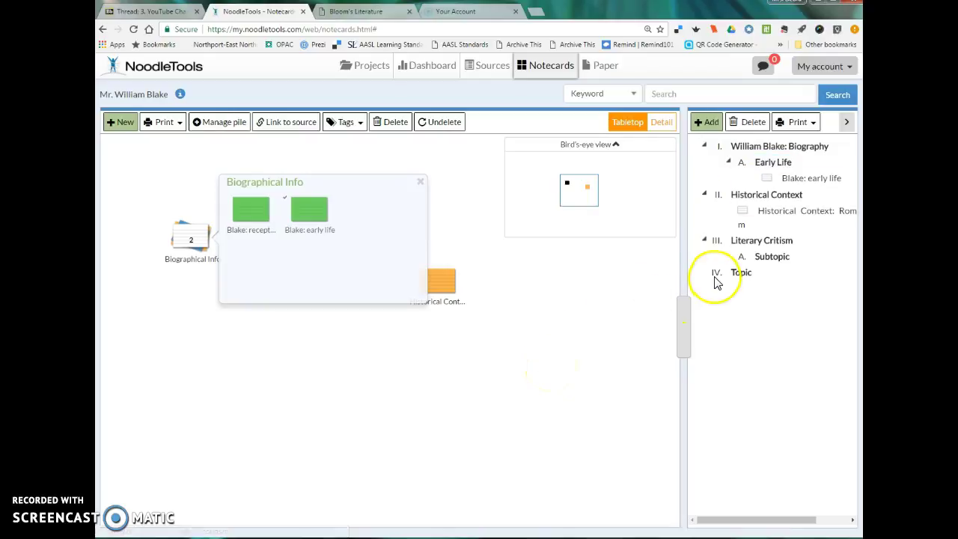
Step: Add a sibling subtopic after "Early Life" in the outline and enter "Reception" as its name
left_click(769, 169)
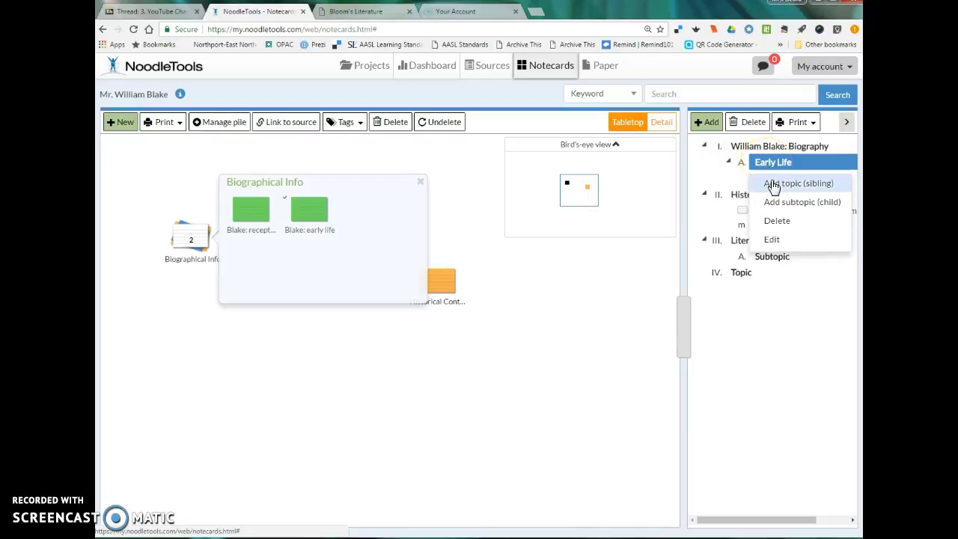
left_click(774, 184)
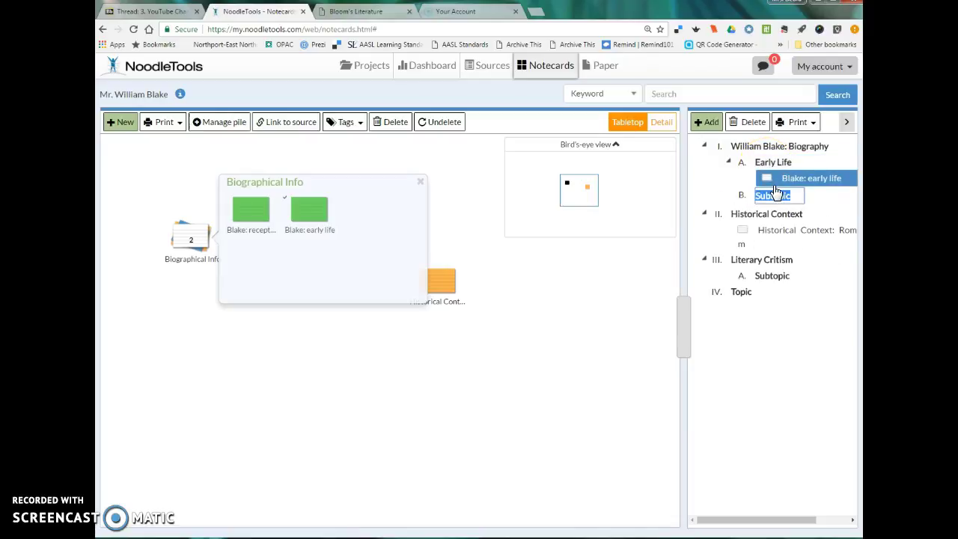
type("Reception")
left_click(779, 193)
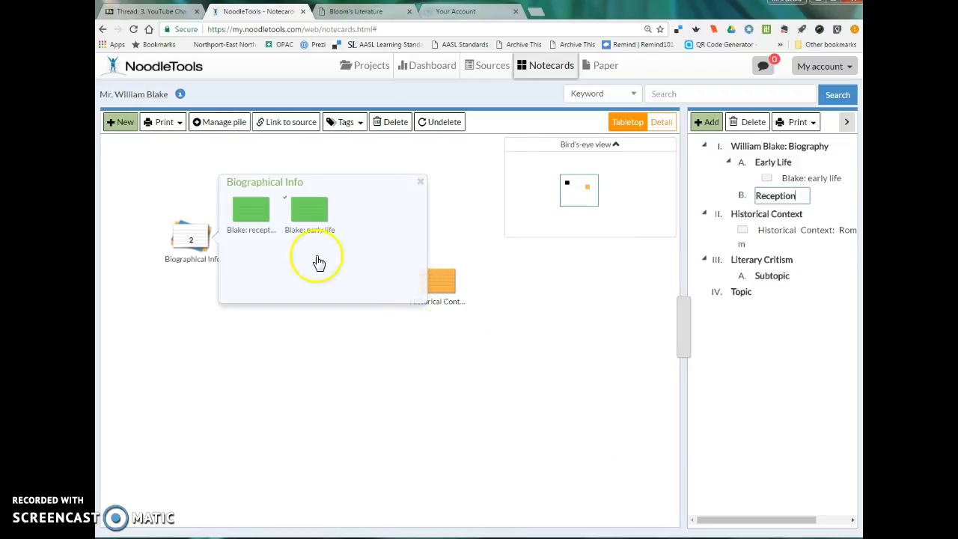
Step: Place the "Blake: reception" notecard under the new subtopic B of "William Blake: Biography" and close the pile
mouse_move(248, 221)
left_click_drag(248, 220, 816, 198)
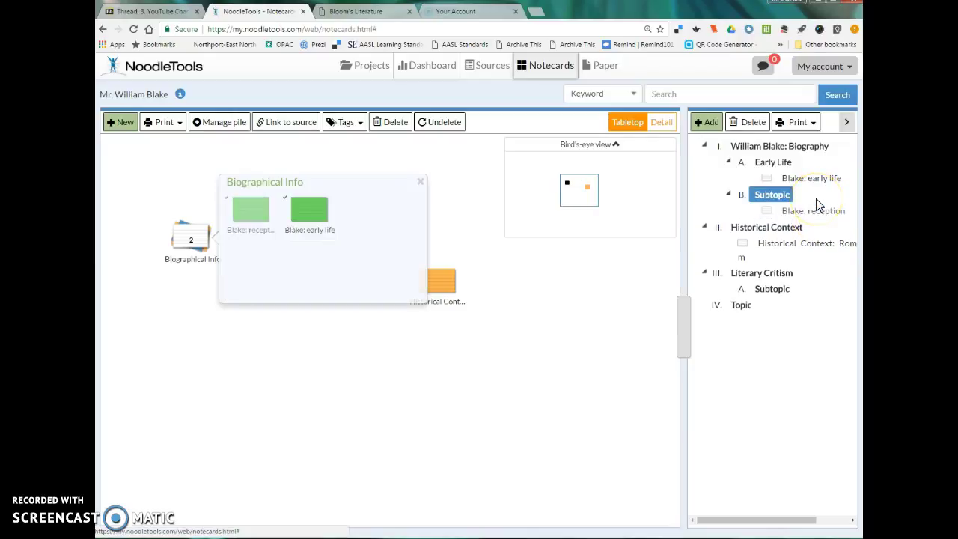
left_click(743, 385)
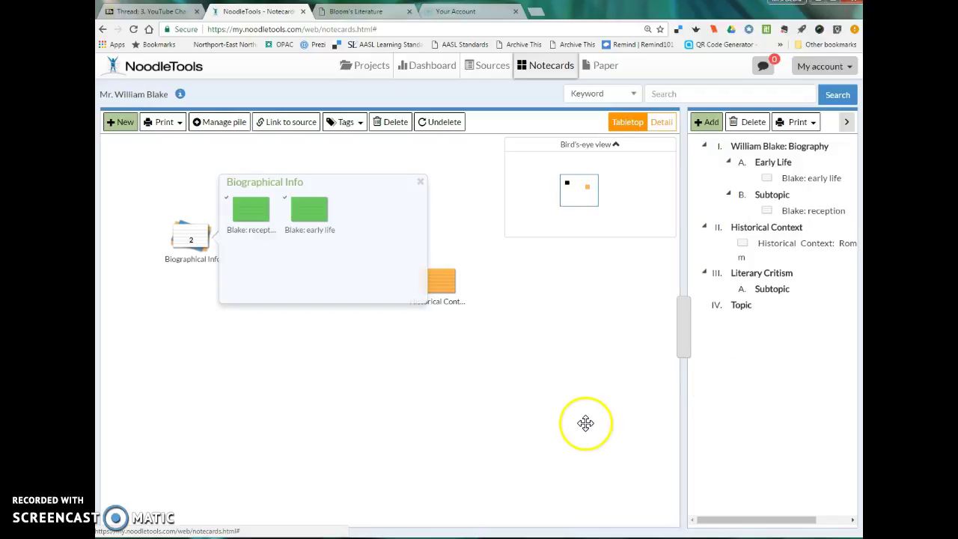
left_click(420, 184)
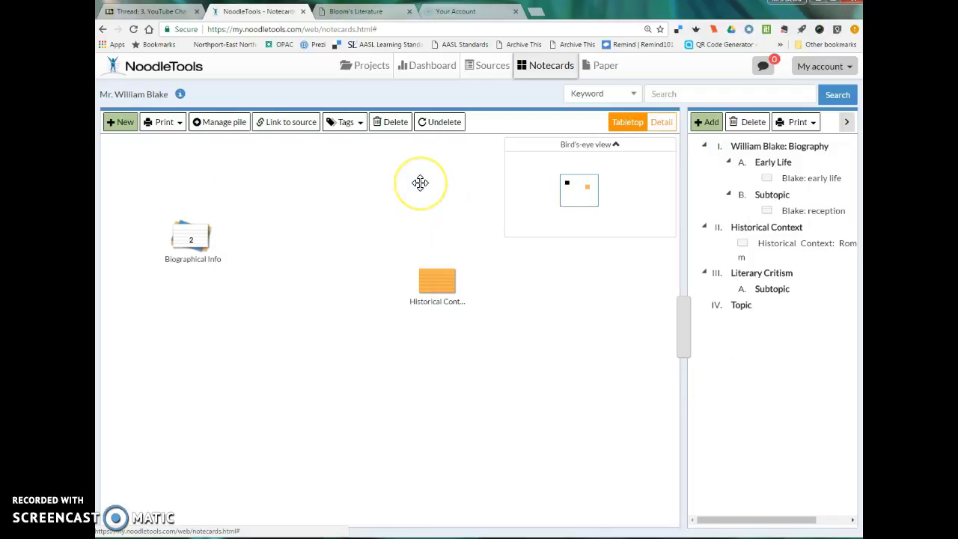